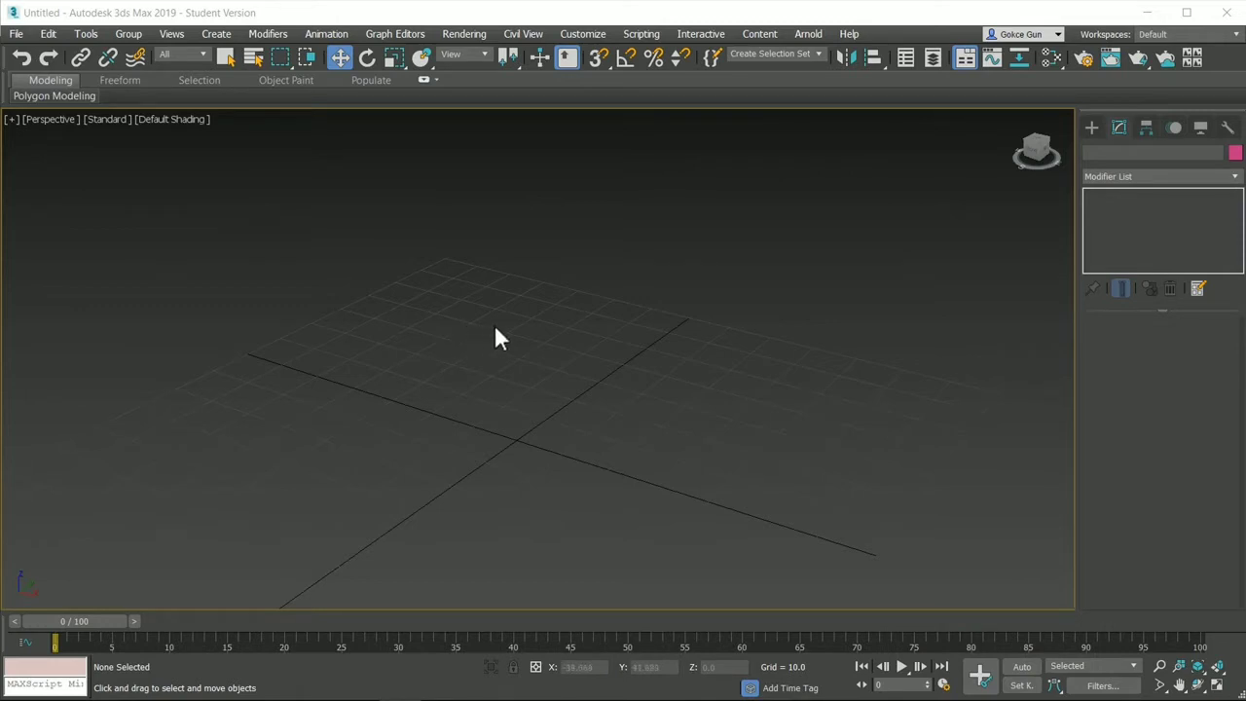
Create a standard Teapot primitive with a radius of about 38.4 at the centre of the perspective grid
alt+middle_drag(495, 327, 497, 331)
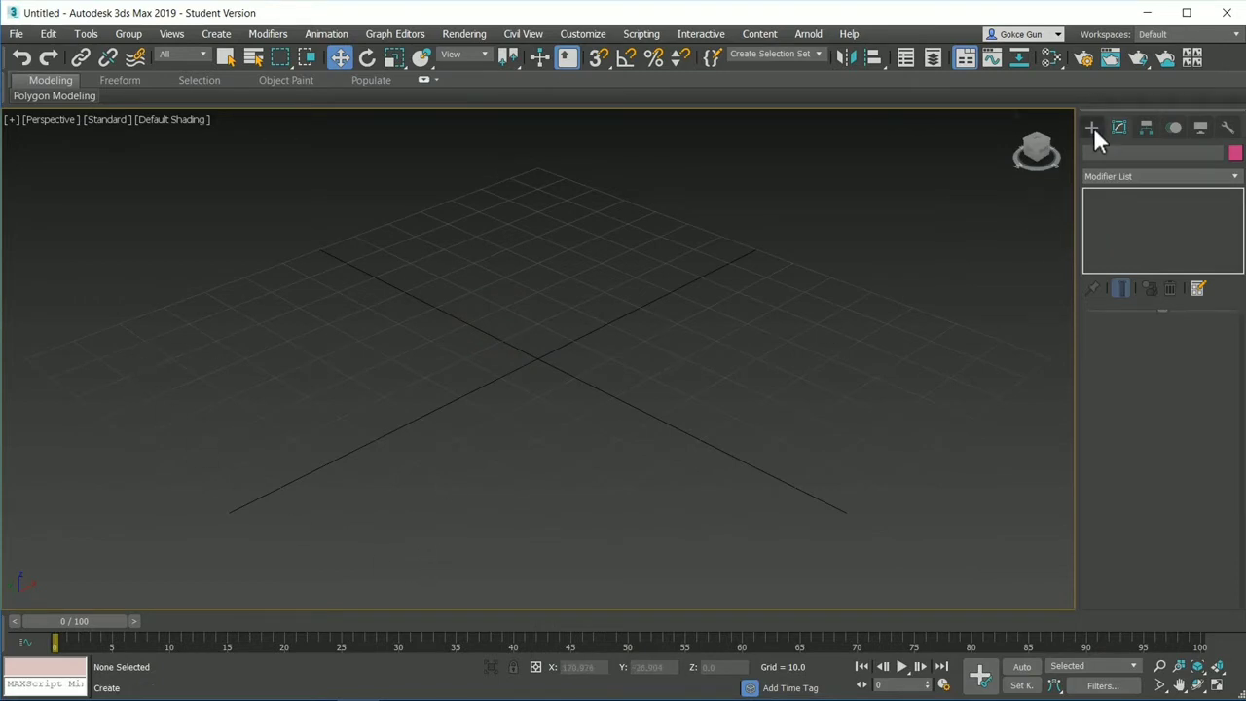
key(alt+w)
key(alt+w)
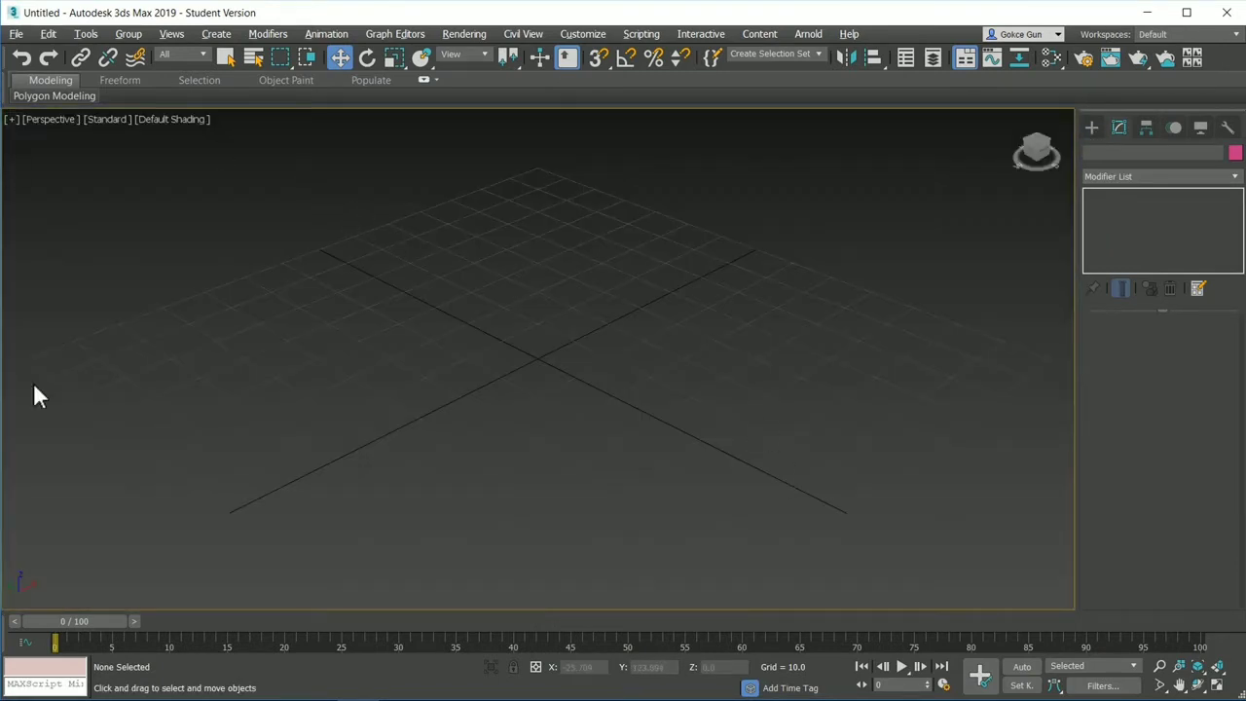
click(1092, 127)
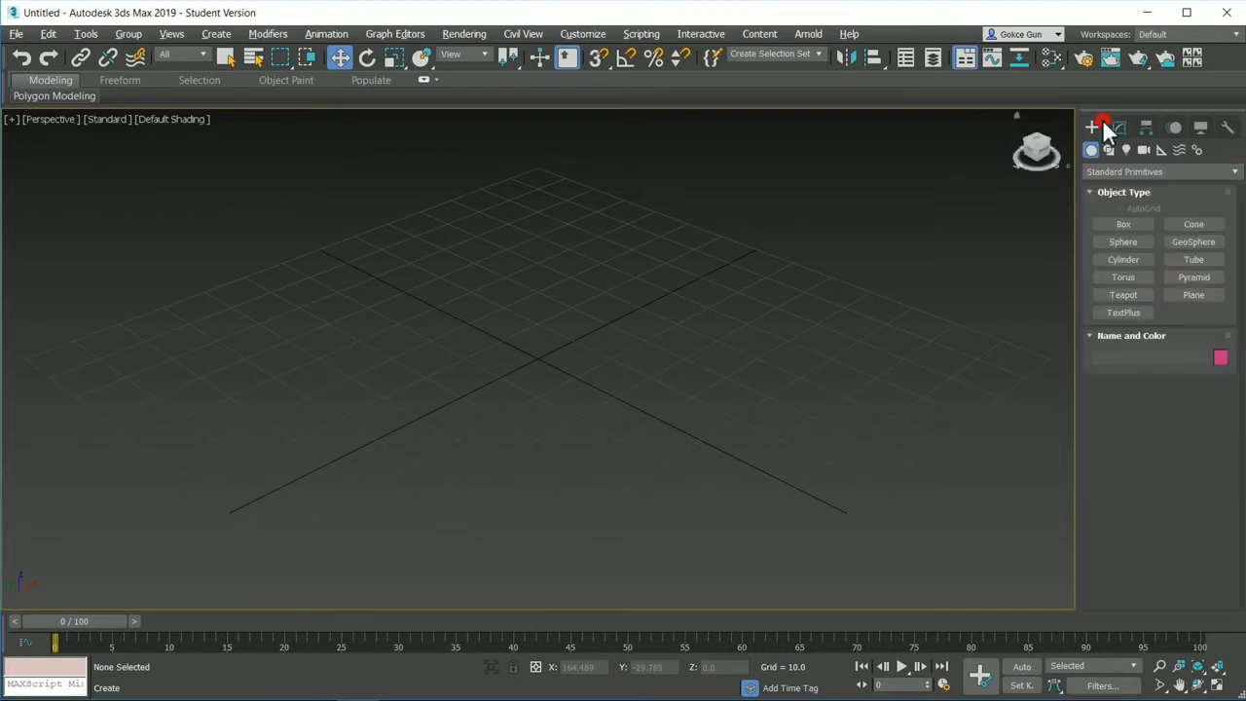
click(1091, 151)
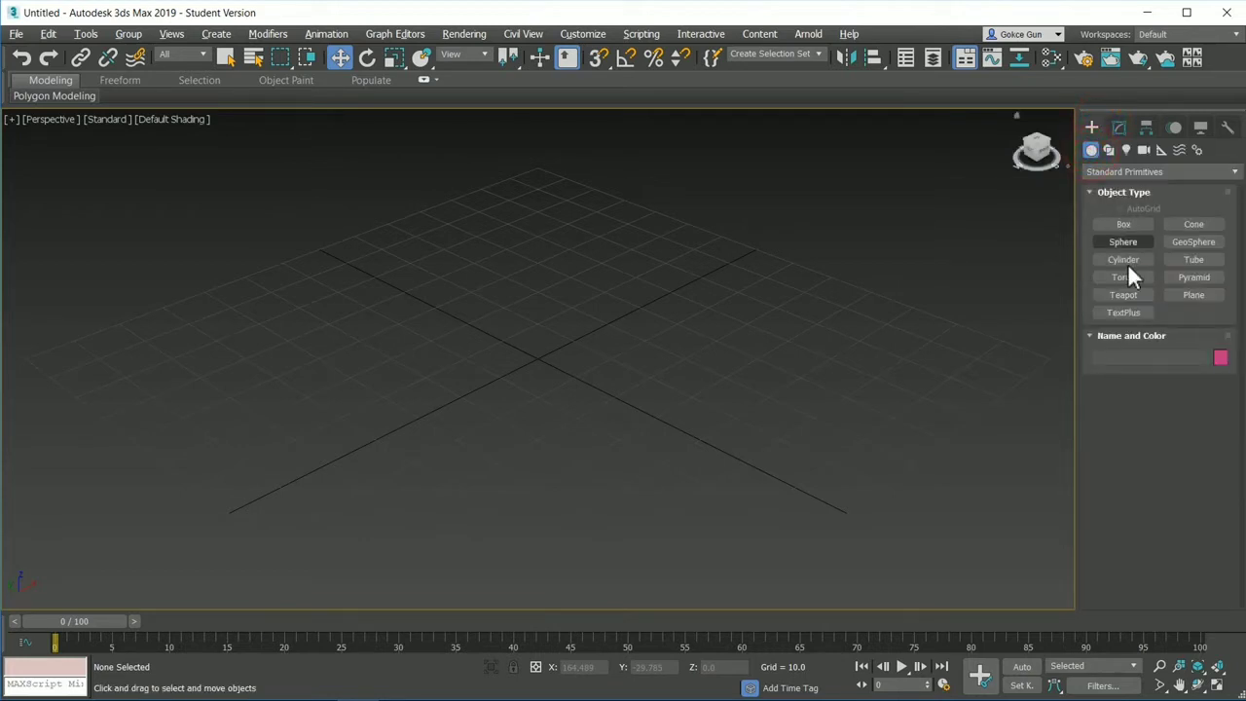
click(1125, 298)
drag(537, 360, 690, 339)
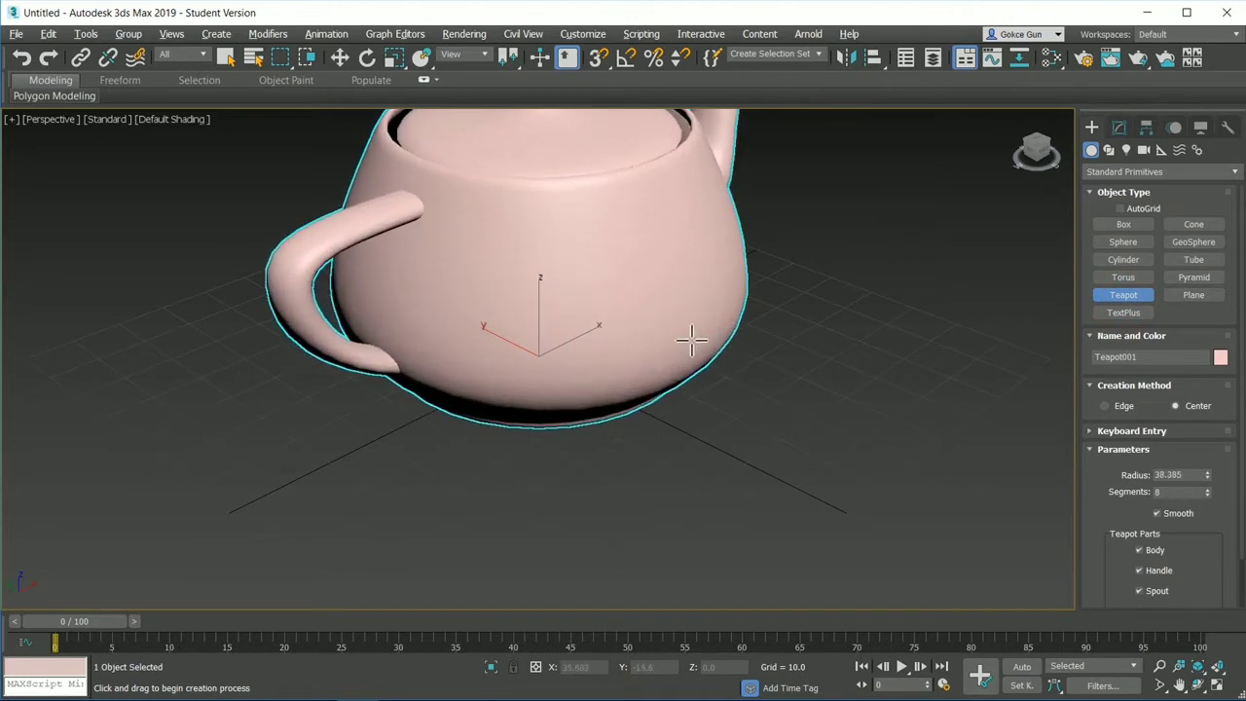
key(w)
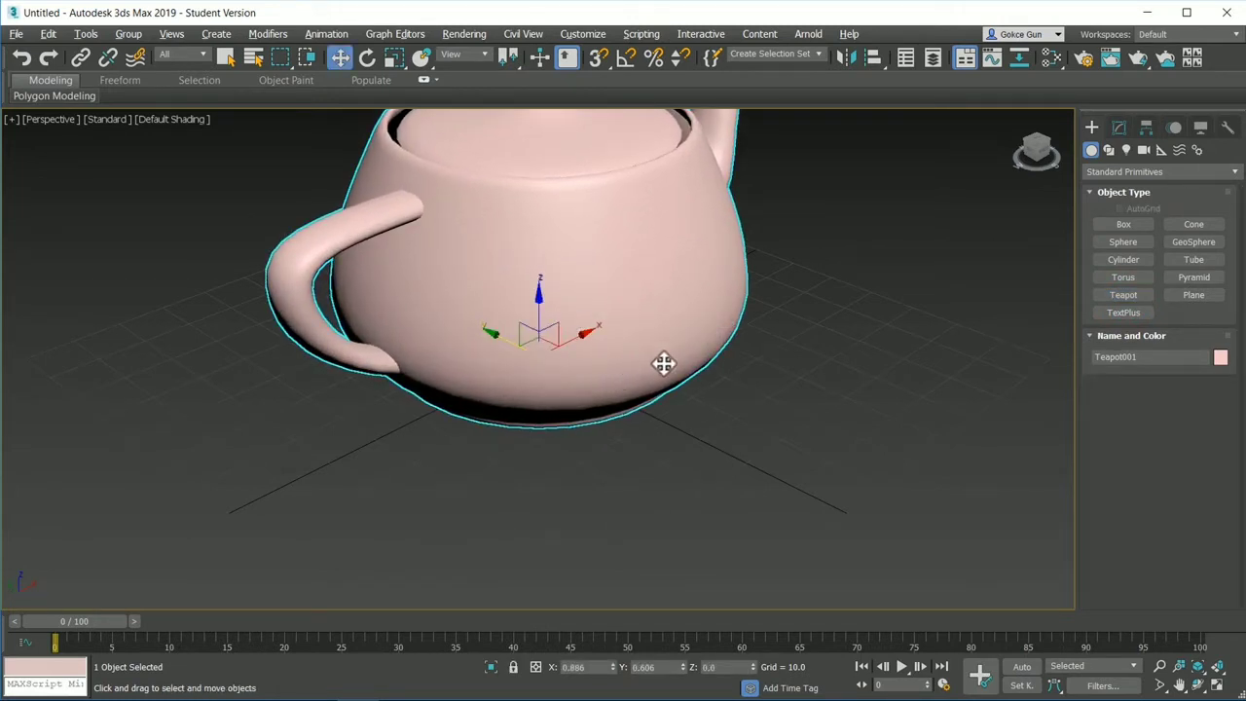
key(z)
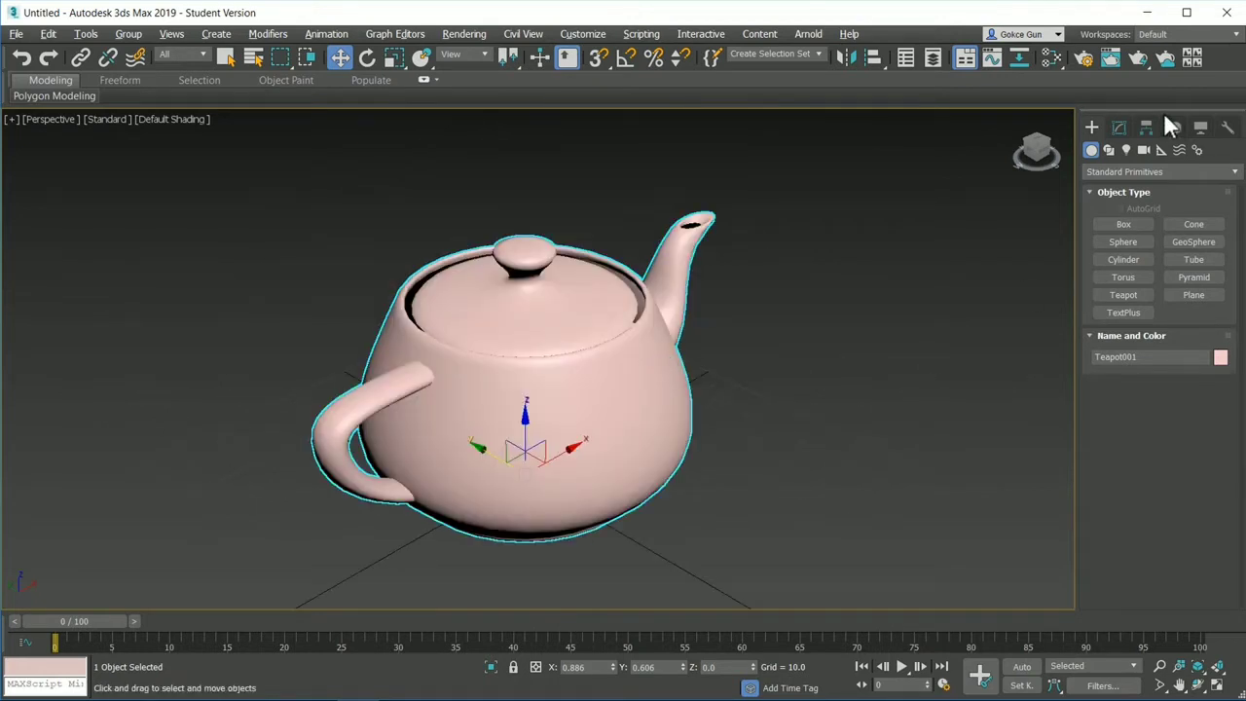
Set the teapot's radius to 30
click(1119, 128)
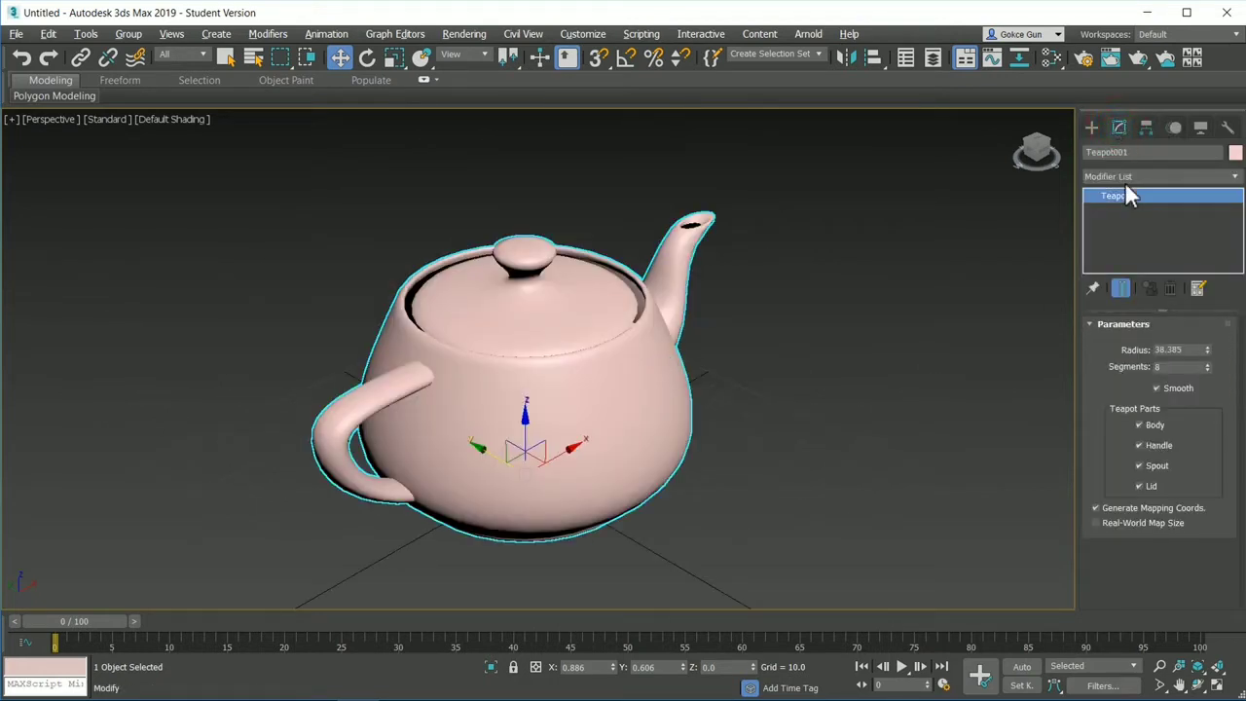
double_click(1178, 349)
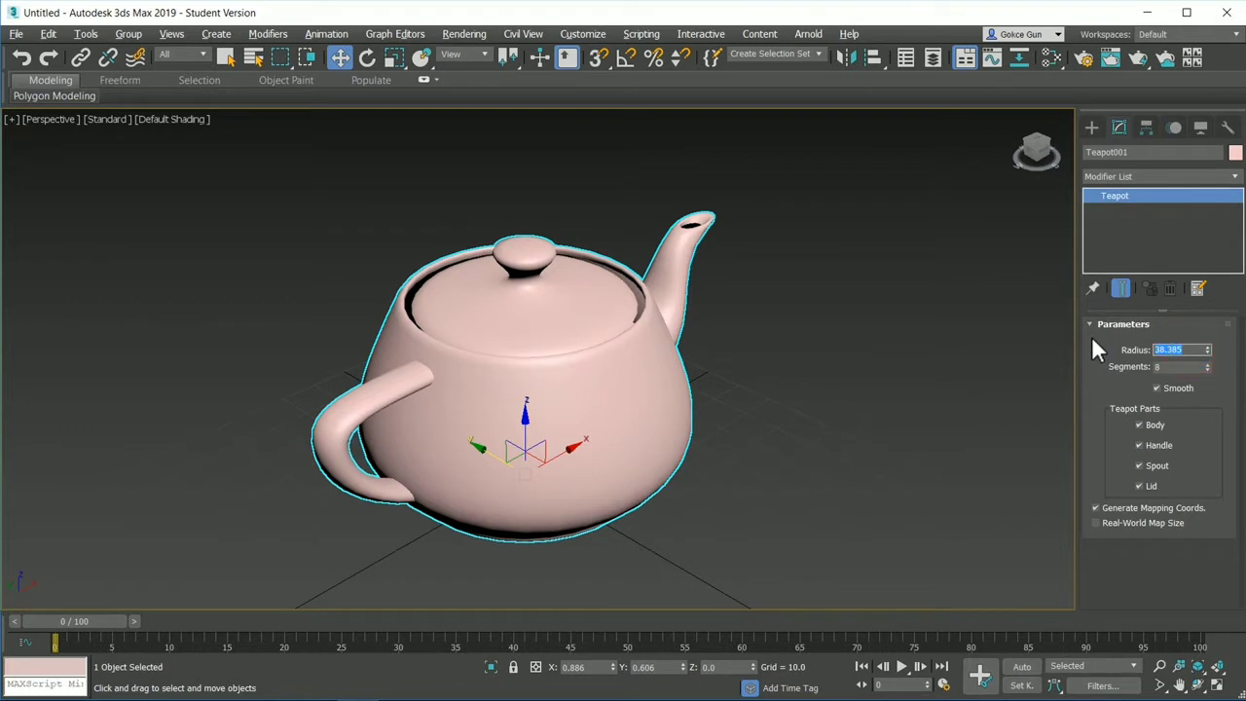
text(30)
key(Return)
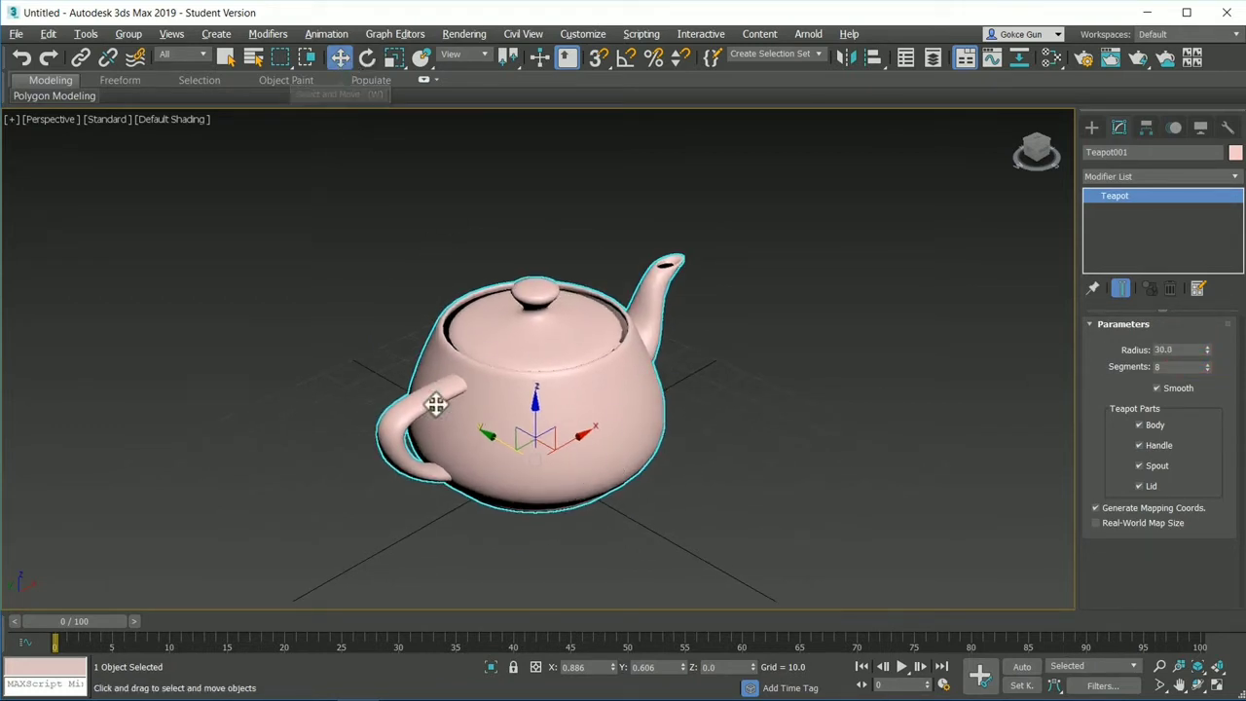
Reset the teapot's X and Y positions to 0 and deselect it
right_click(613, 668)
right_click(684, 668)
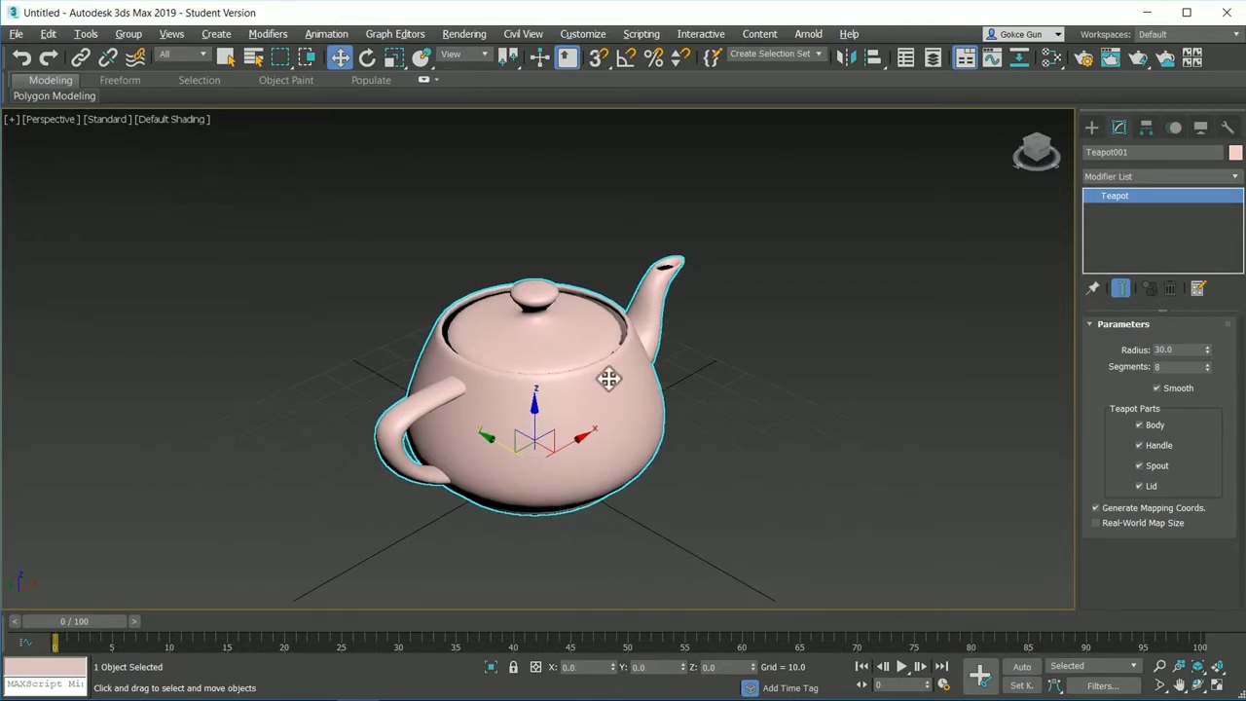
alt+middle_drag(634, 432, 597, 416)
click(478, 234)
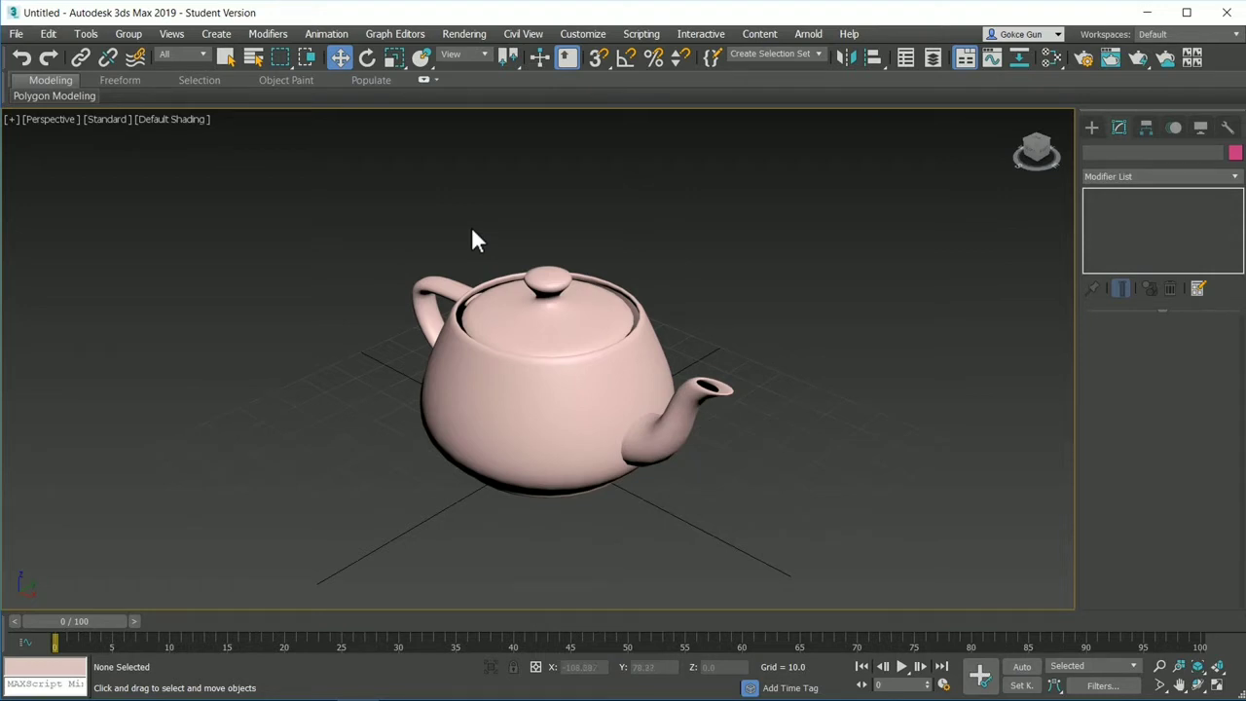
Review the perspective viewport's shading modes and display the teapot as wireframe
click(167, 120)
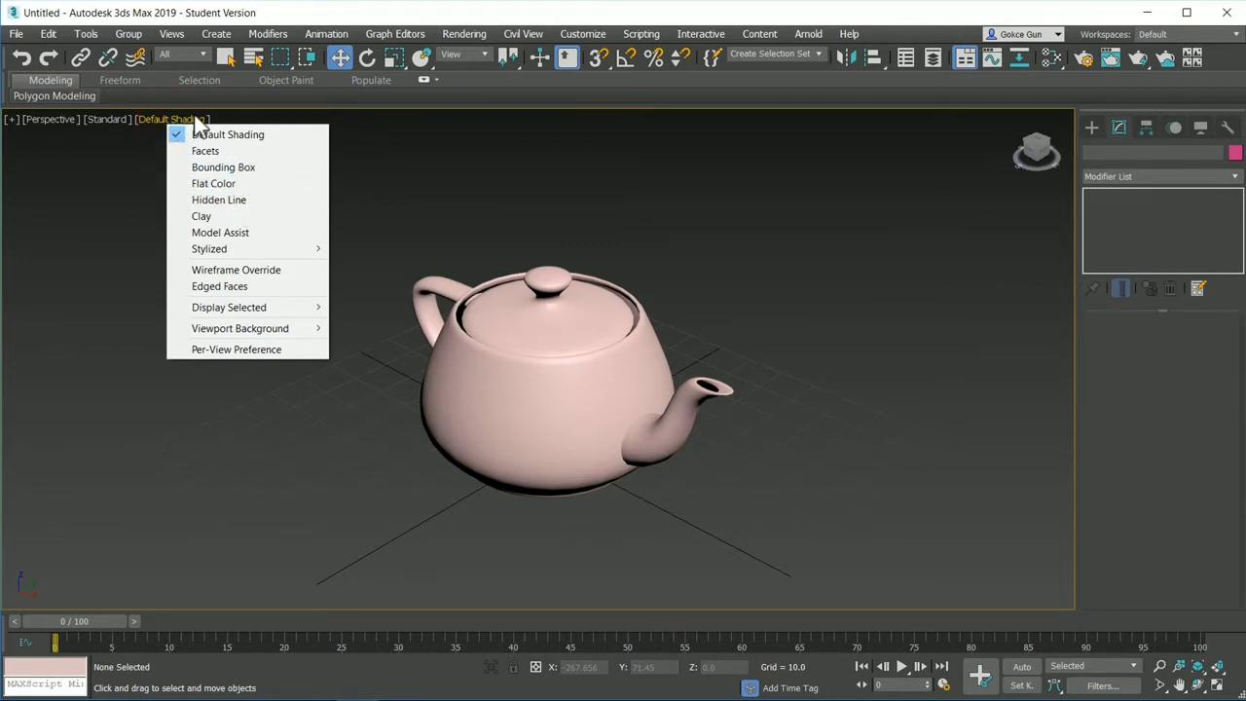
click(180, 120)
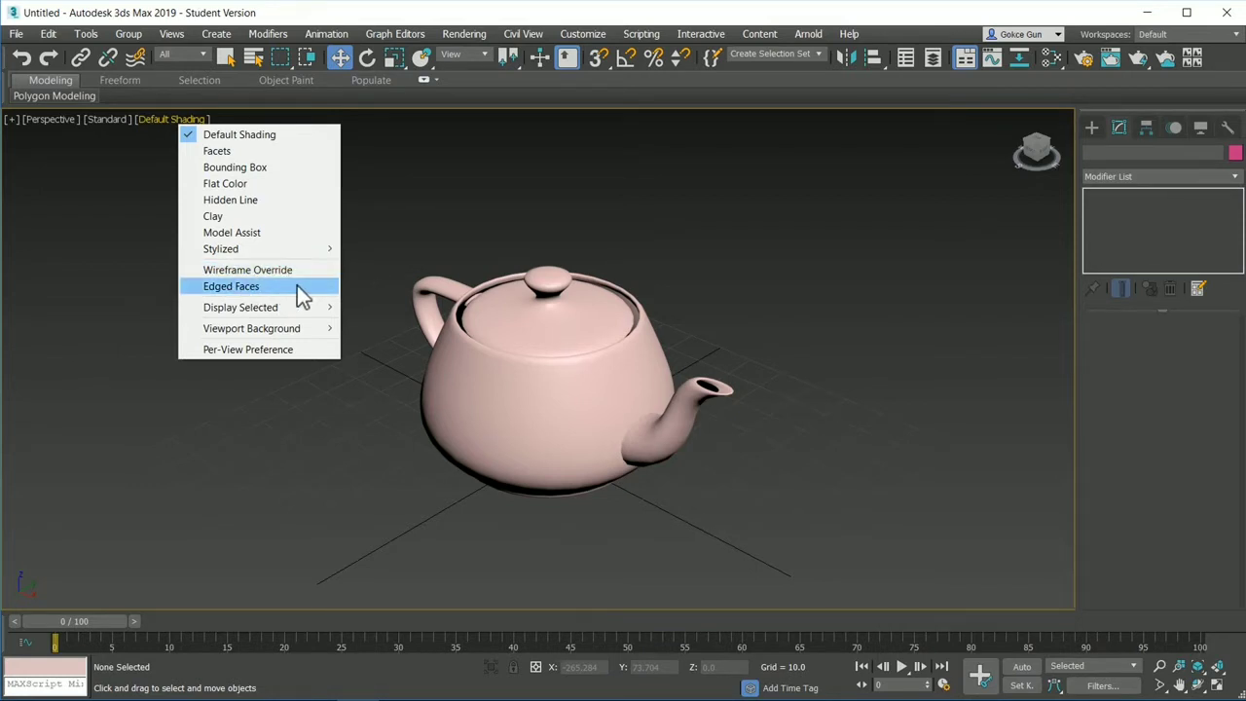
click(579, 208)
key(F3)
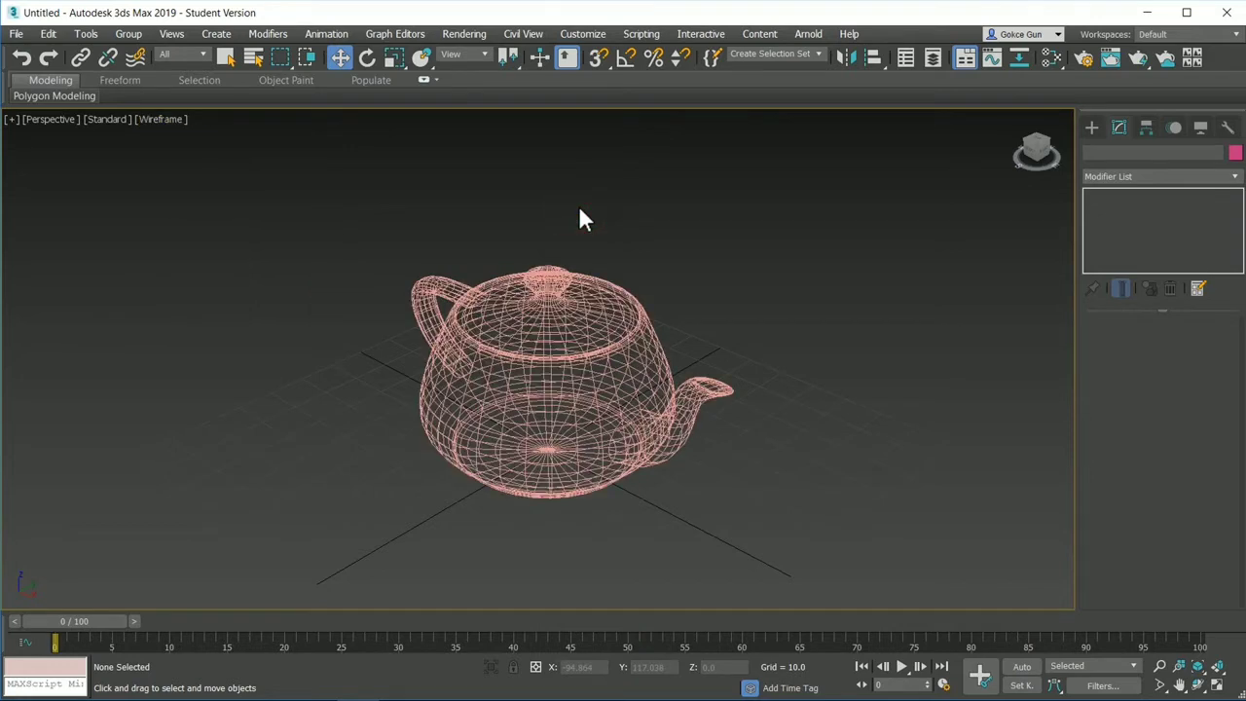
alt+middle_drag(592, 410, 420, 249)
Alternate the perspective viewport between Default Shading and Wireframe Override several times, finishing in Default Shading
click(156, 120)
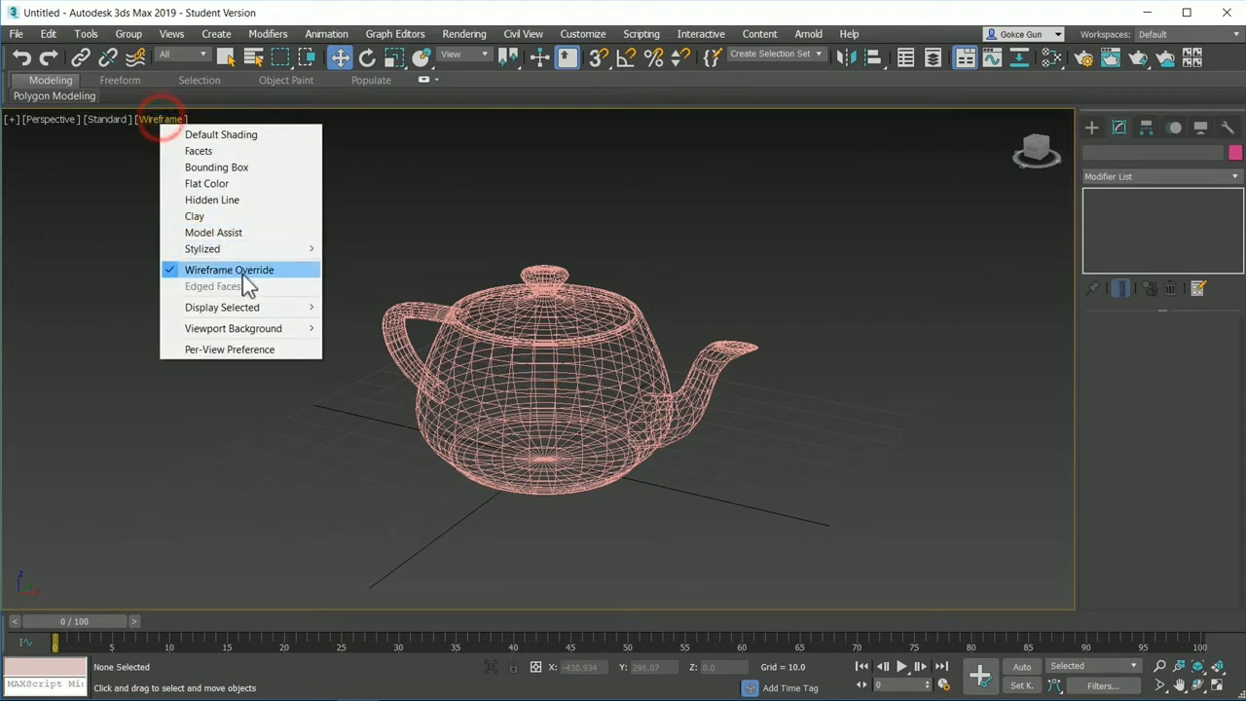
click(257, 133)
click(168, 123)
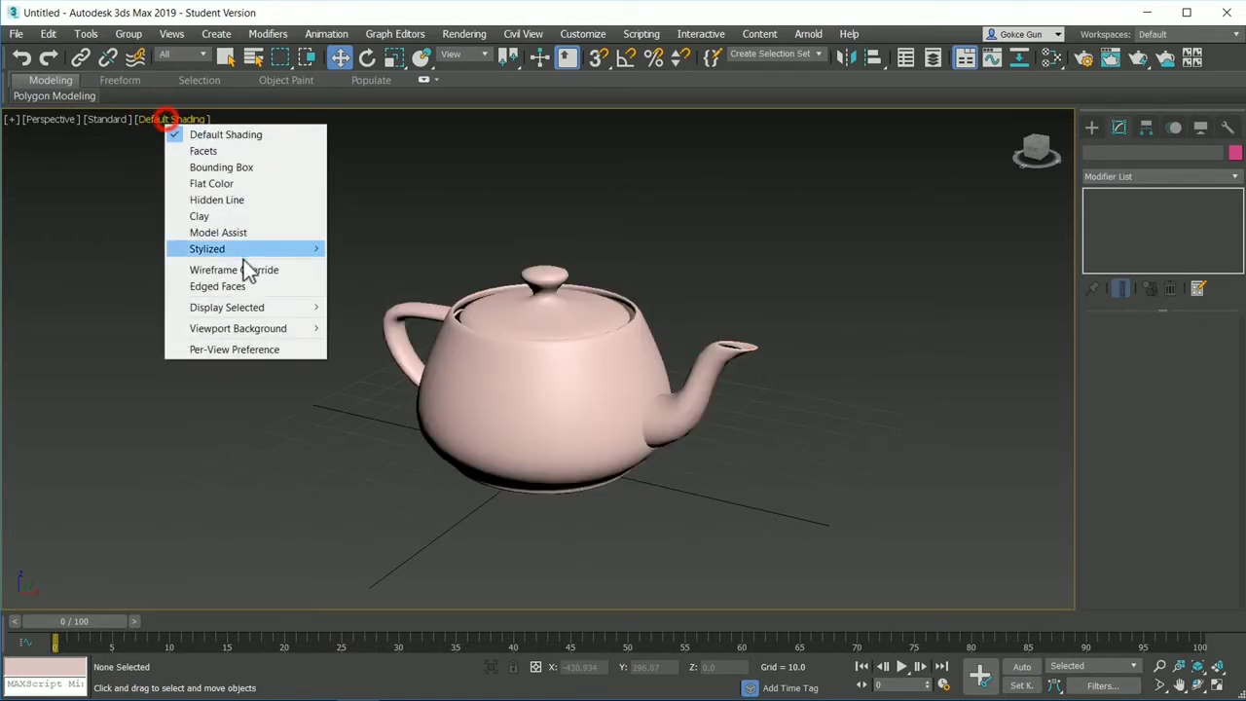
click(252, 274)
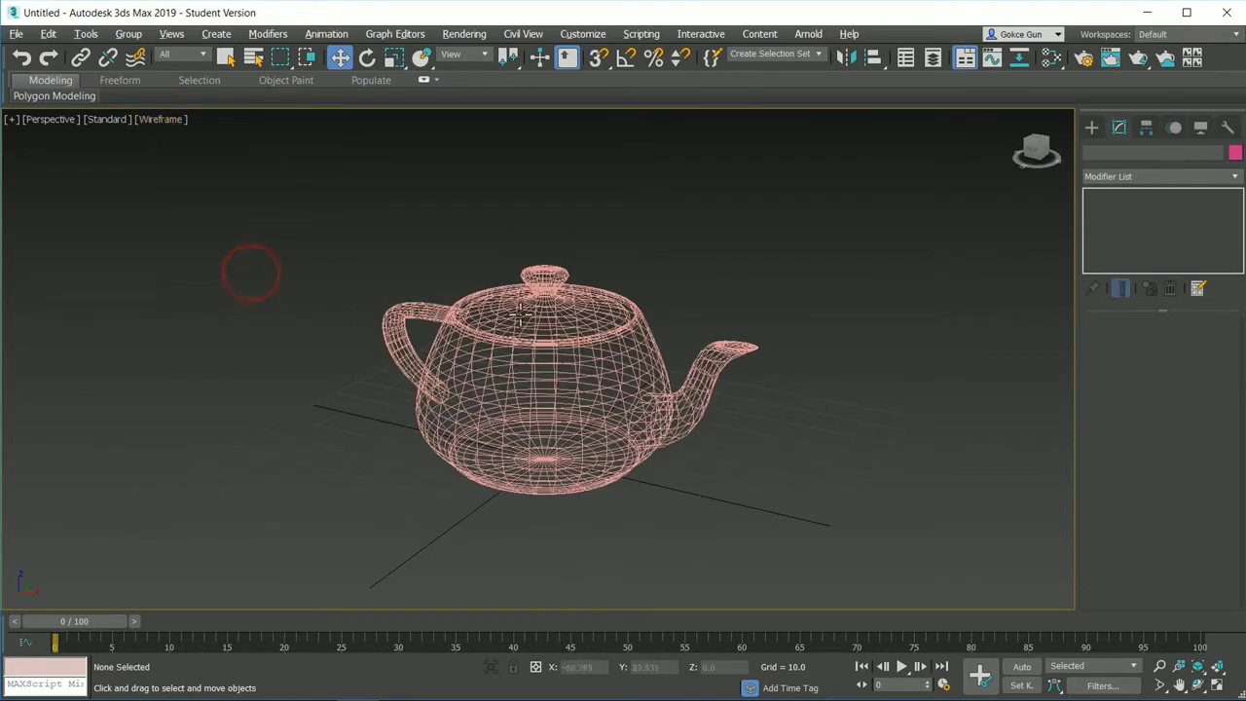
key(F3)
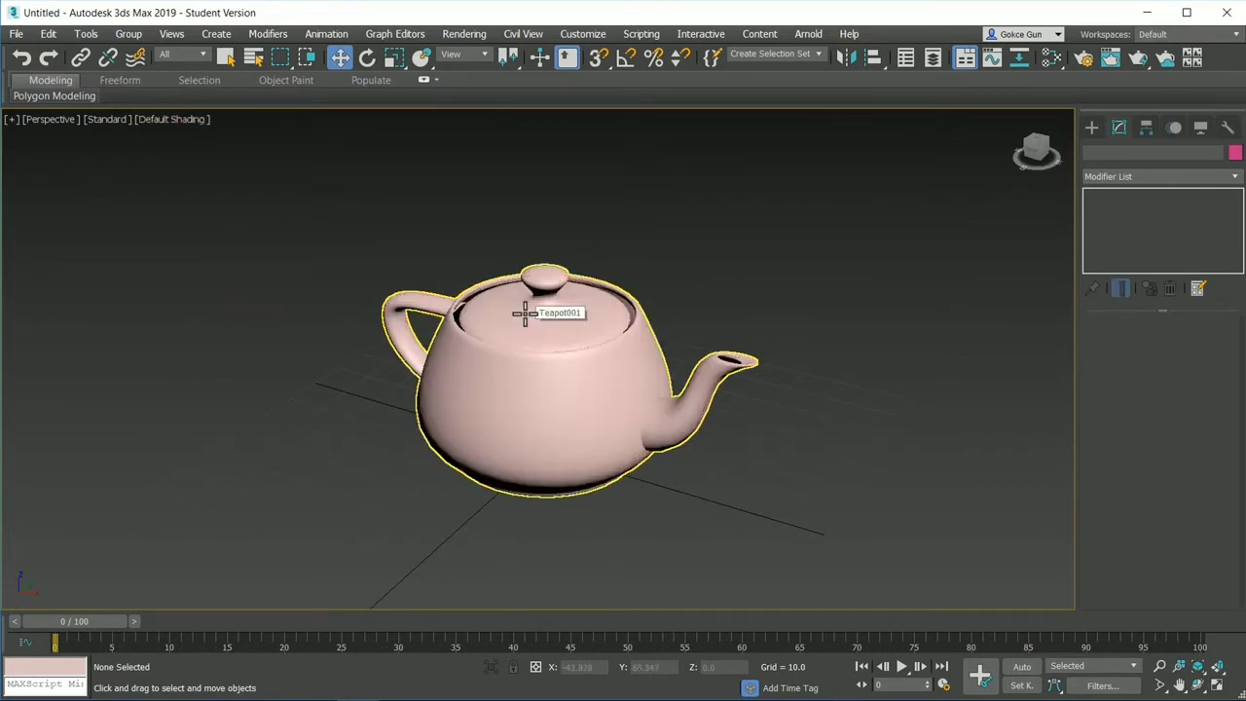
key(F3)
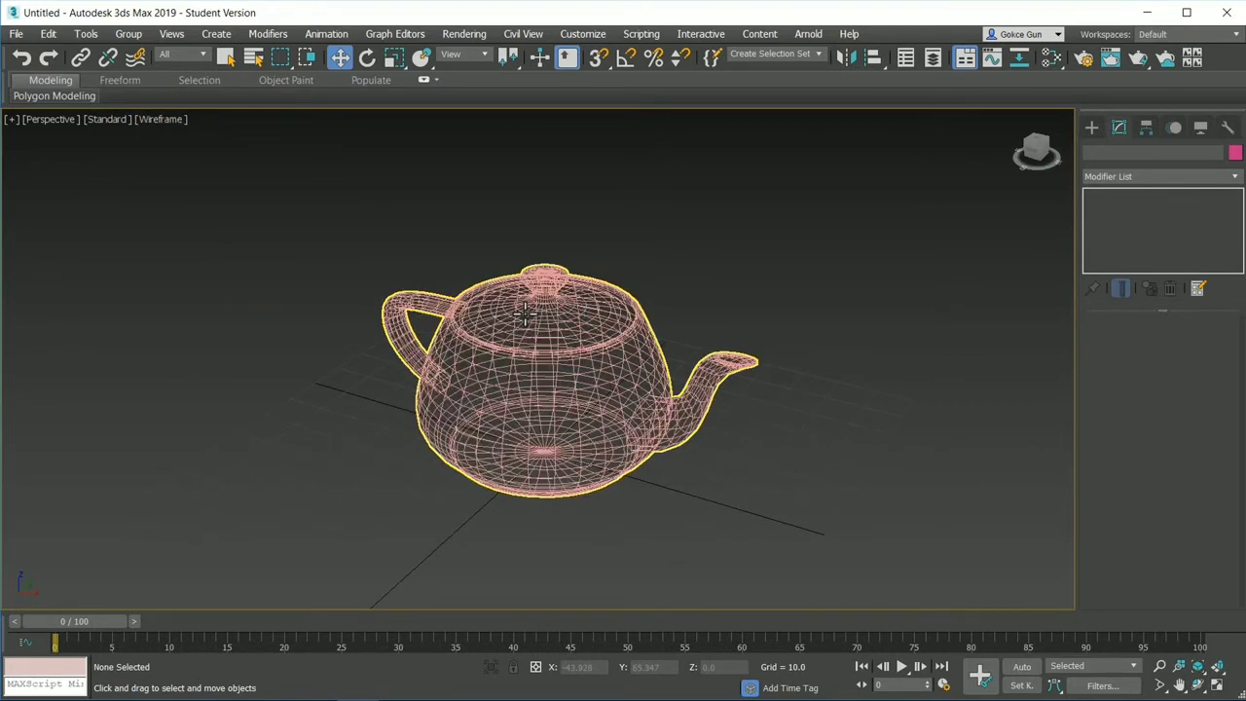
key(F3)
key(F3)
key(F3)
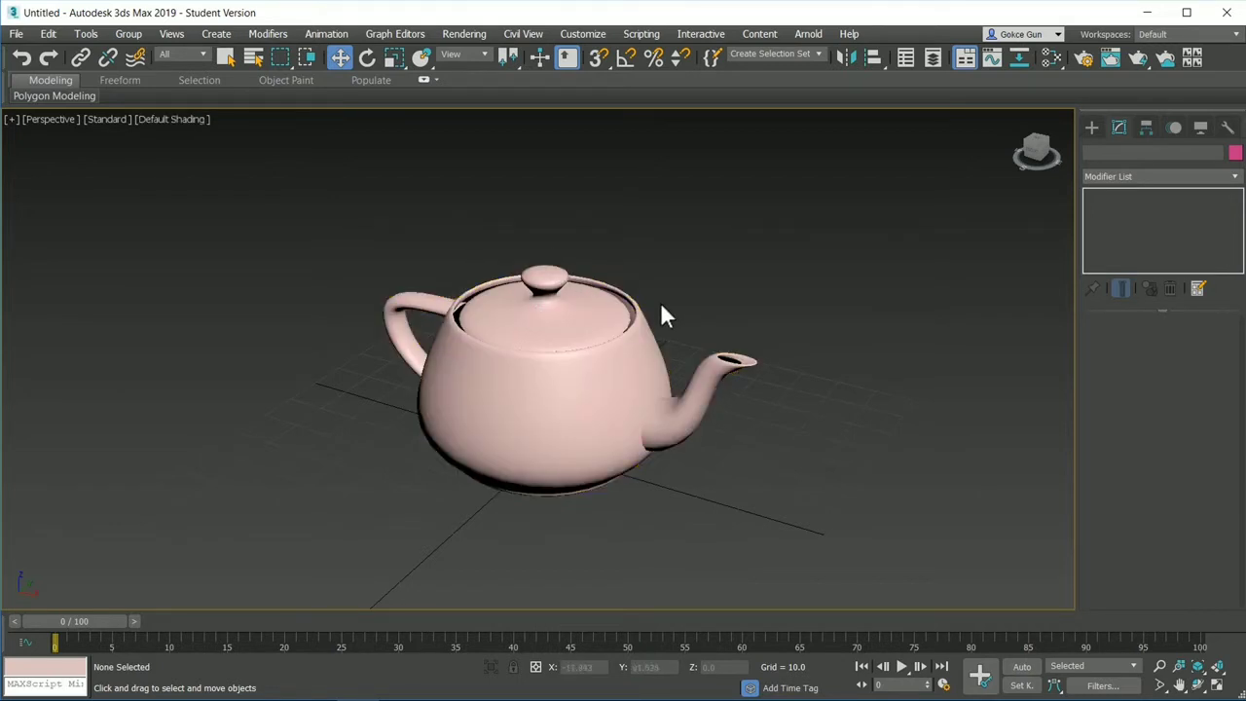
Turn on Edged Faces in the perspective viewport and examine the mesh on the teapot's body up close
key(F4)
scroll(612, 362, up, 5)
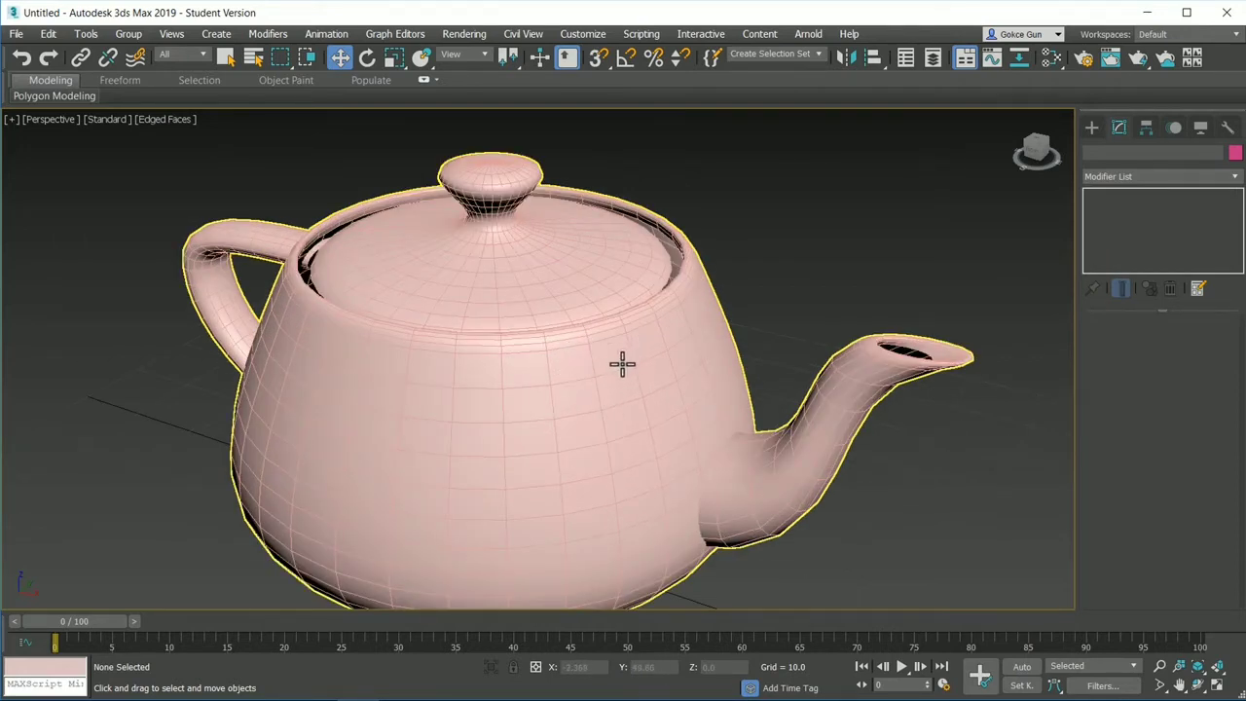
scroll(578, 386, down, 4)
alt+middle_drag(578, 386, 614, 387)
scroll(560, 355, up, 6)
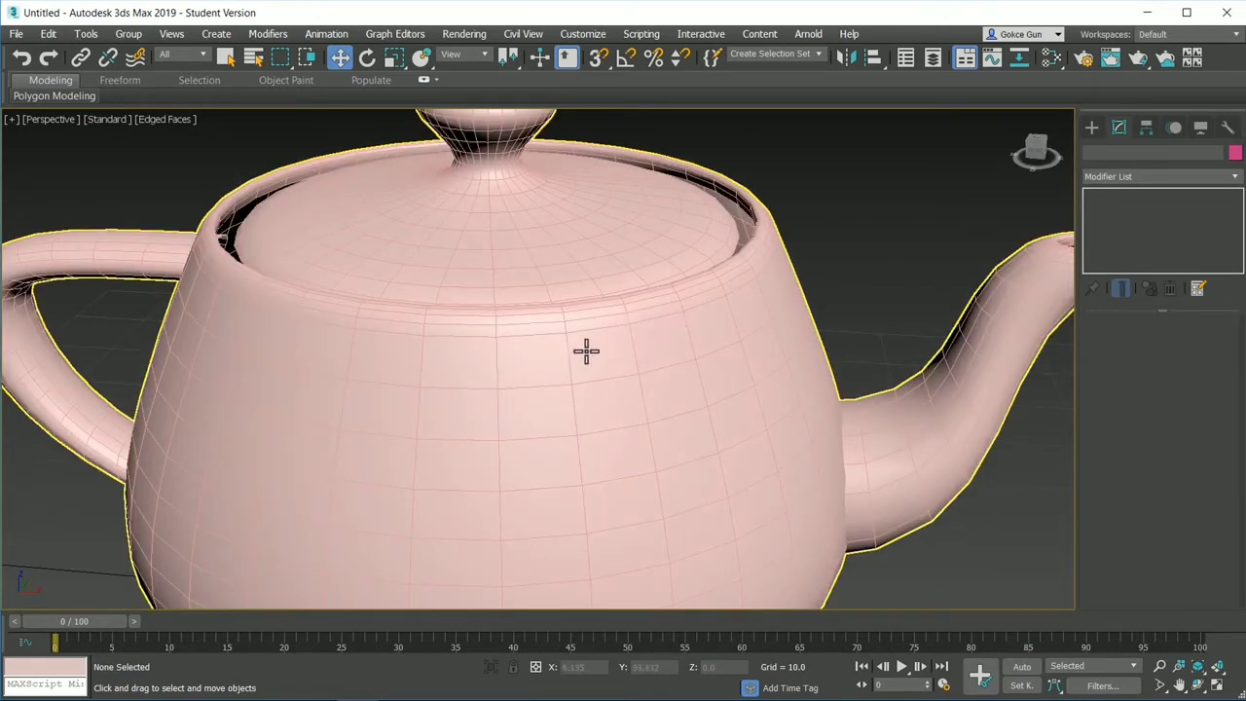
scroll(546, 356, down, 3)
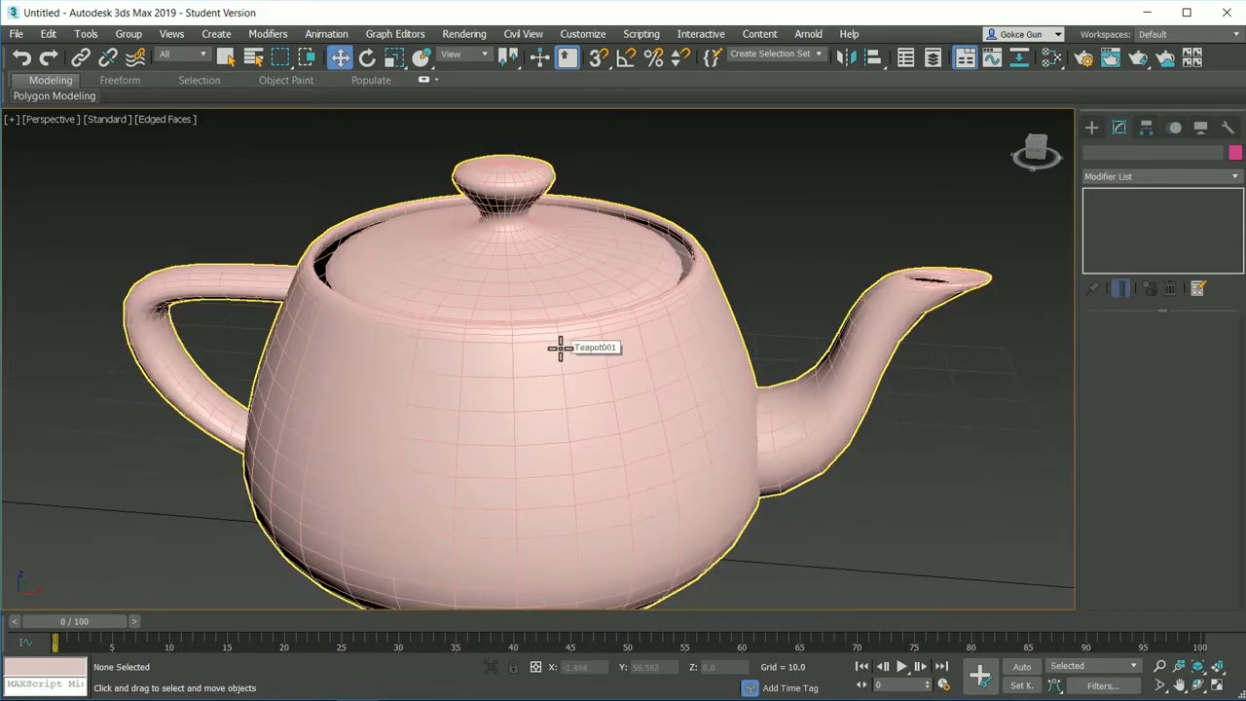
Inspect the teapot's inner structure in wireframe, and return to the shaded view with edged faces
key(F3)
mouse_move(564, 351)
alt+middle_down()
mouse_move(623, 351)
mouse_move(625, 333)
alt+middle_up()
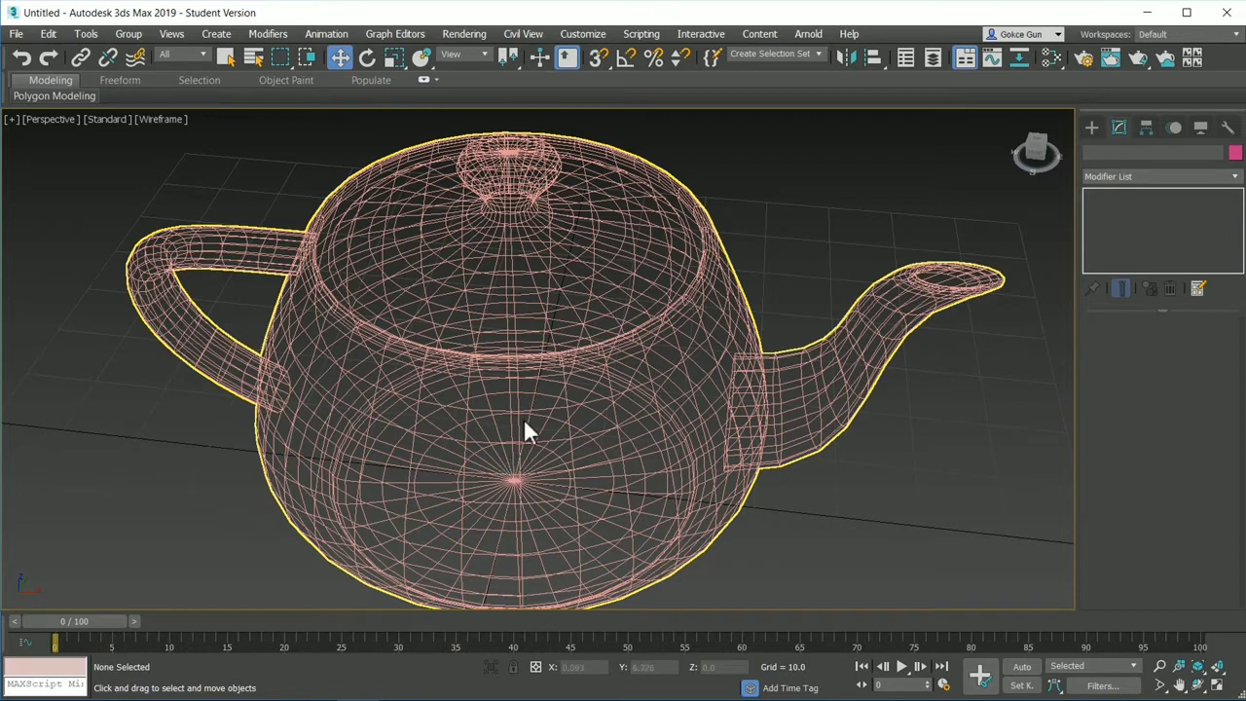
scroll(526, 399, down, 3)
key(F3)
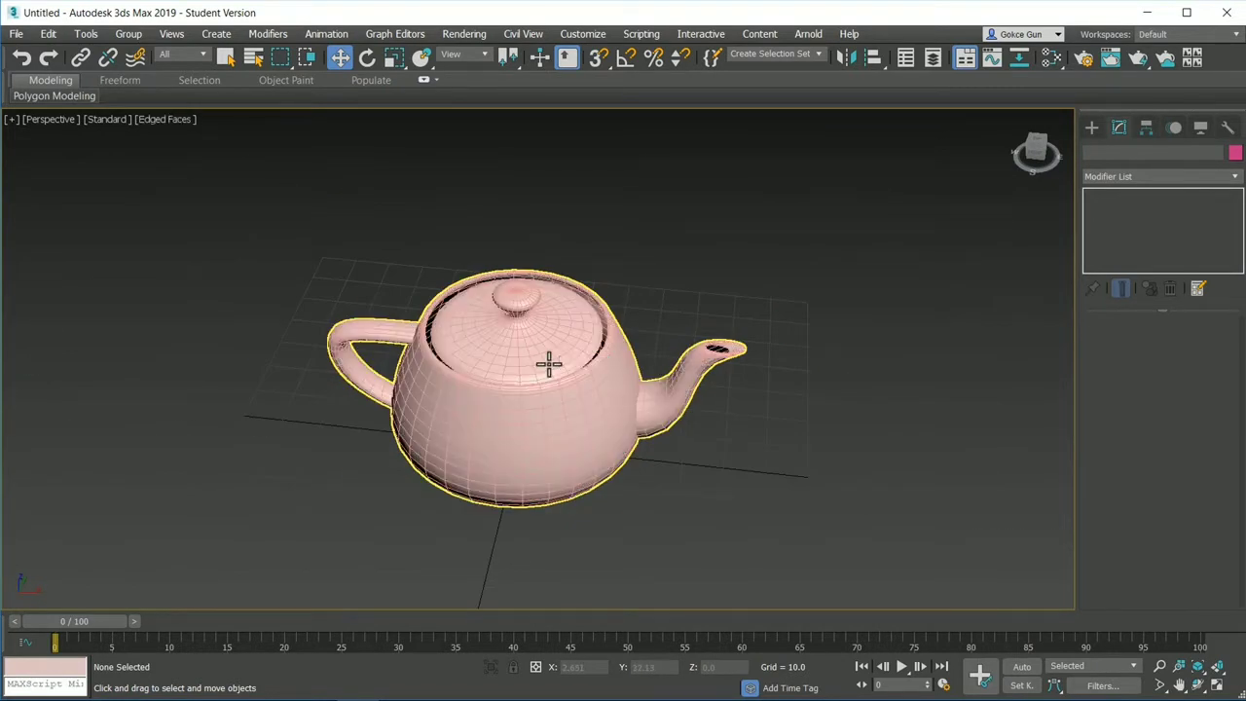
Show all four viewports, examine the teapot in the top view, and maximize the perspective viewport again
key(alt+w)
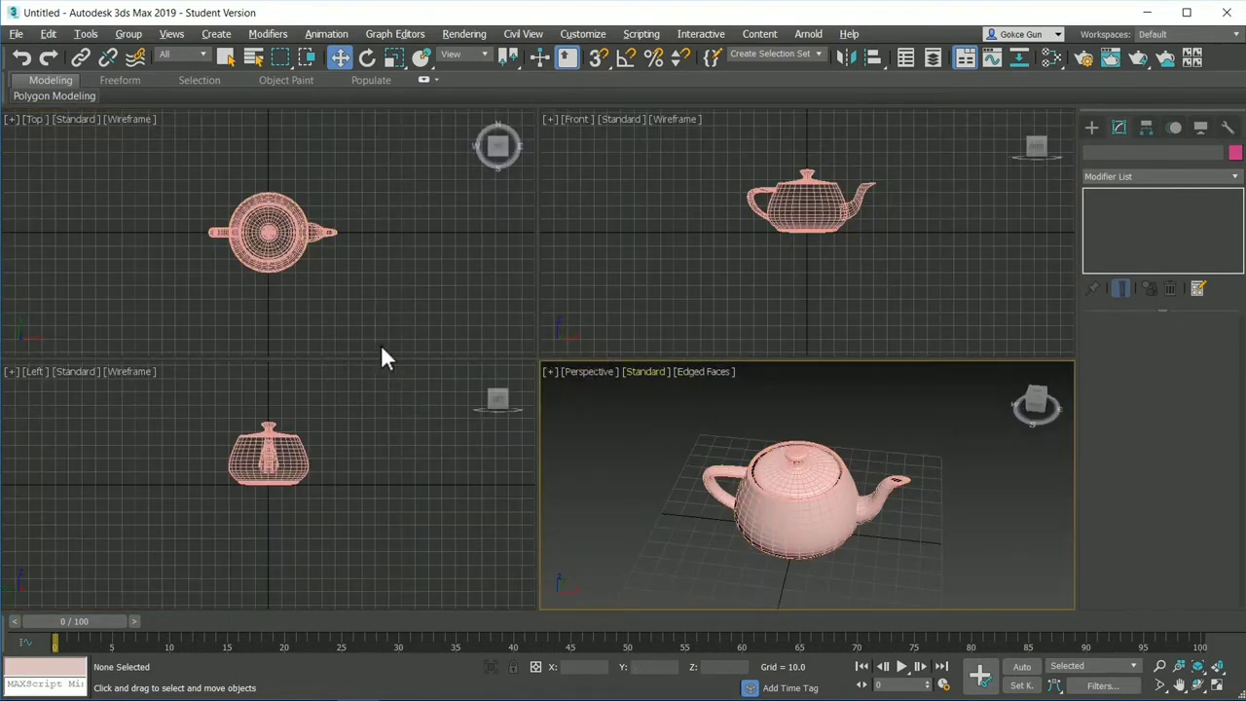
click(290, 248)
scroll(282, 243, up, 4)
click(523, 259)
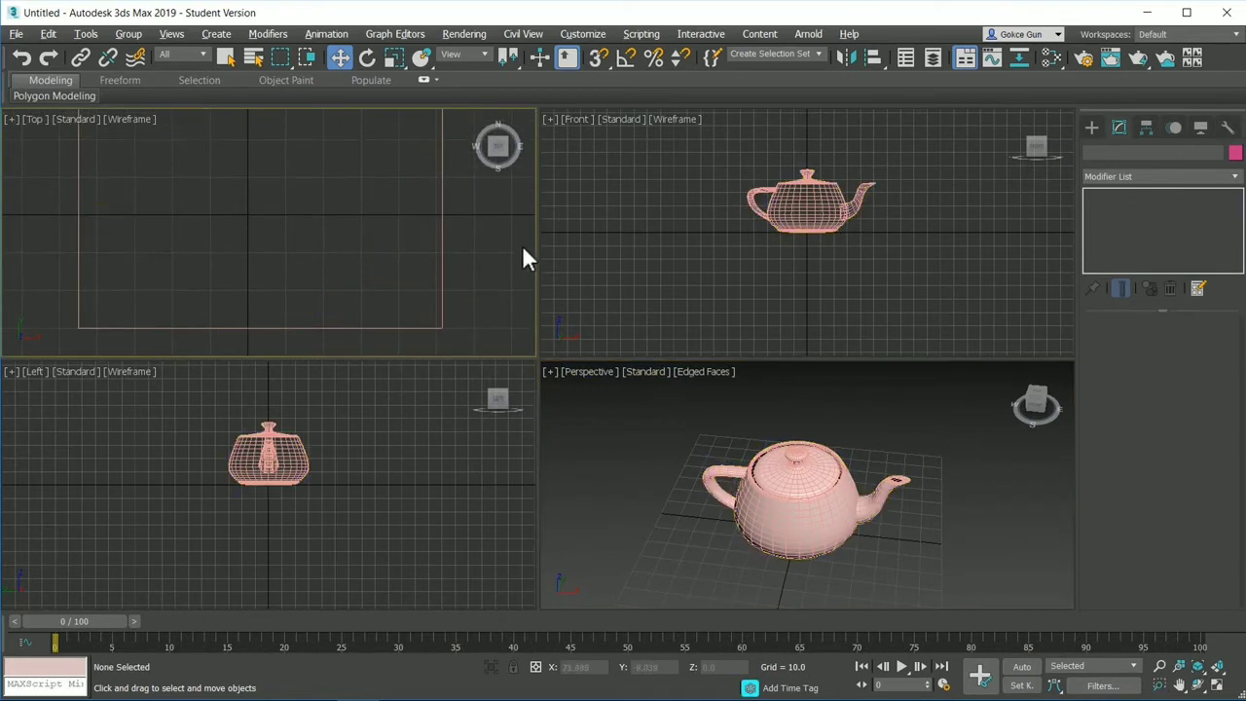
scroll(464, 229, down, 2)
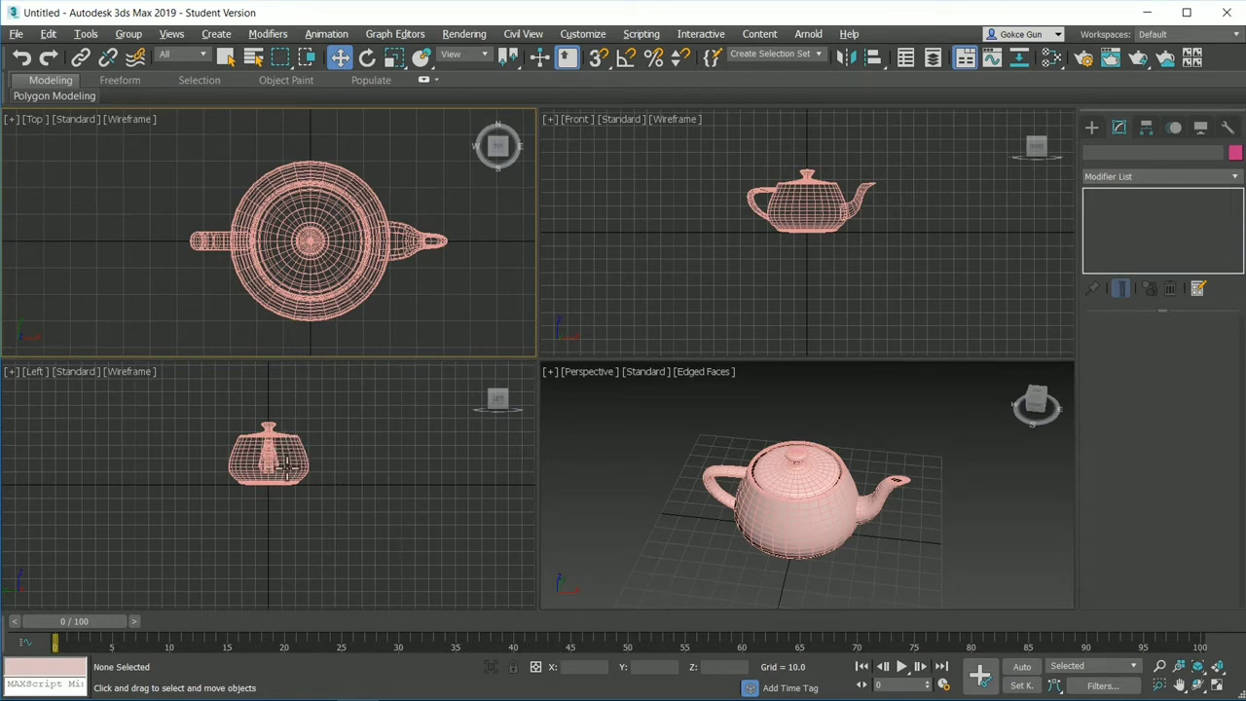
click(665, 446)
key(alt+w)
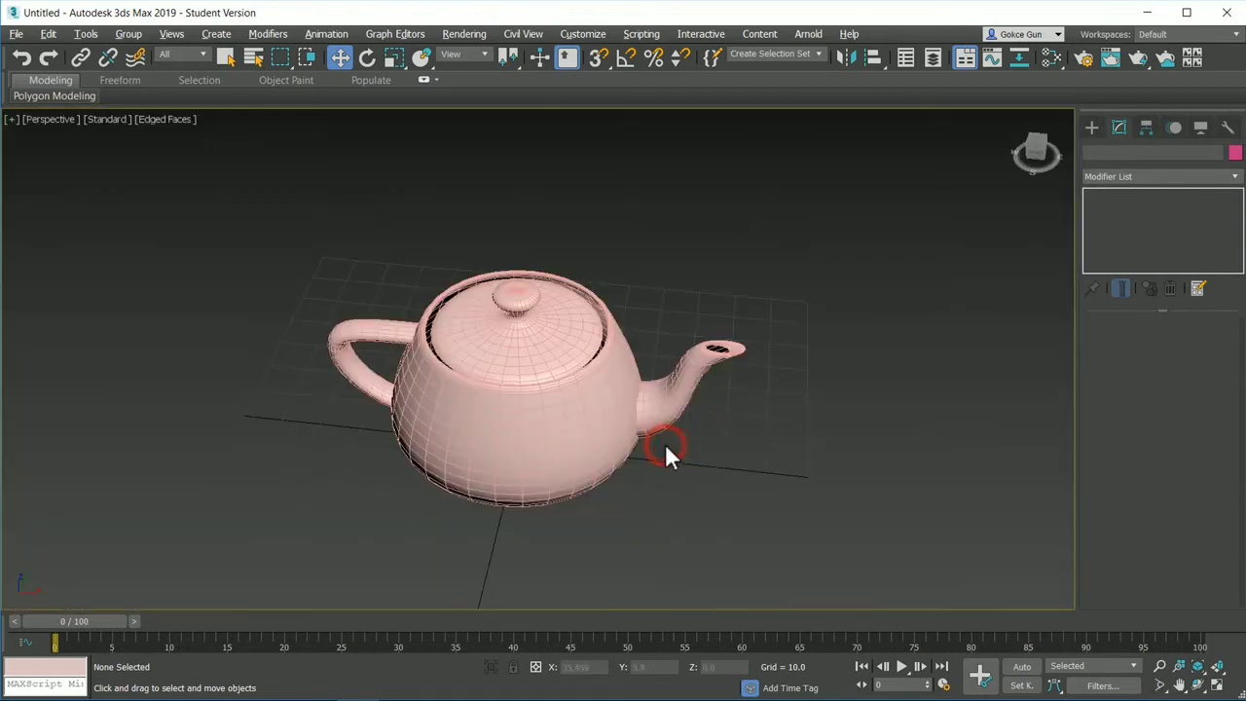
Toggle the maximized perspective viewport to wireframe and back to edged faces
key(F3)
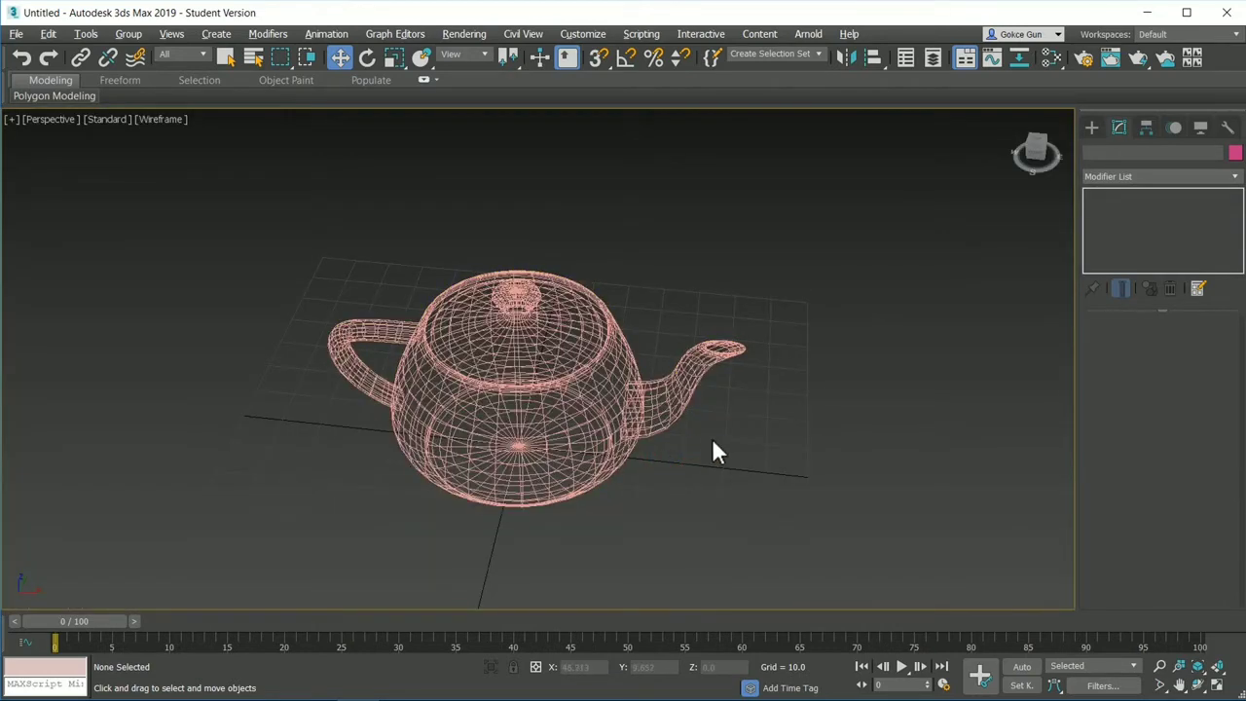
key(F3)
alt+middle_drag(743, 443, 681, 453)
Switch the perspective viewport's shading to Clay without edged faces and view the teapot from several sides
click(177, 120)
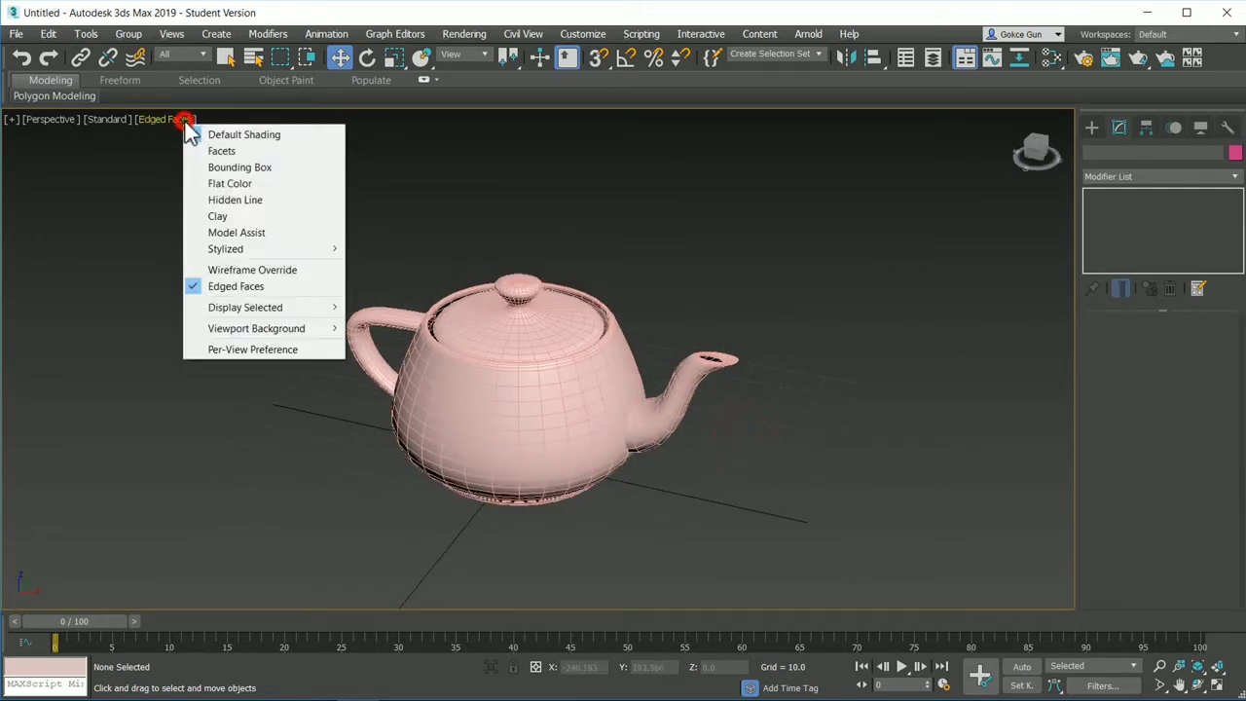
click(229, 218)
click(687, 295)
key(F4)
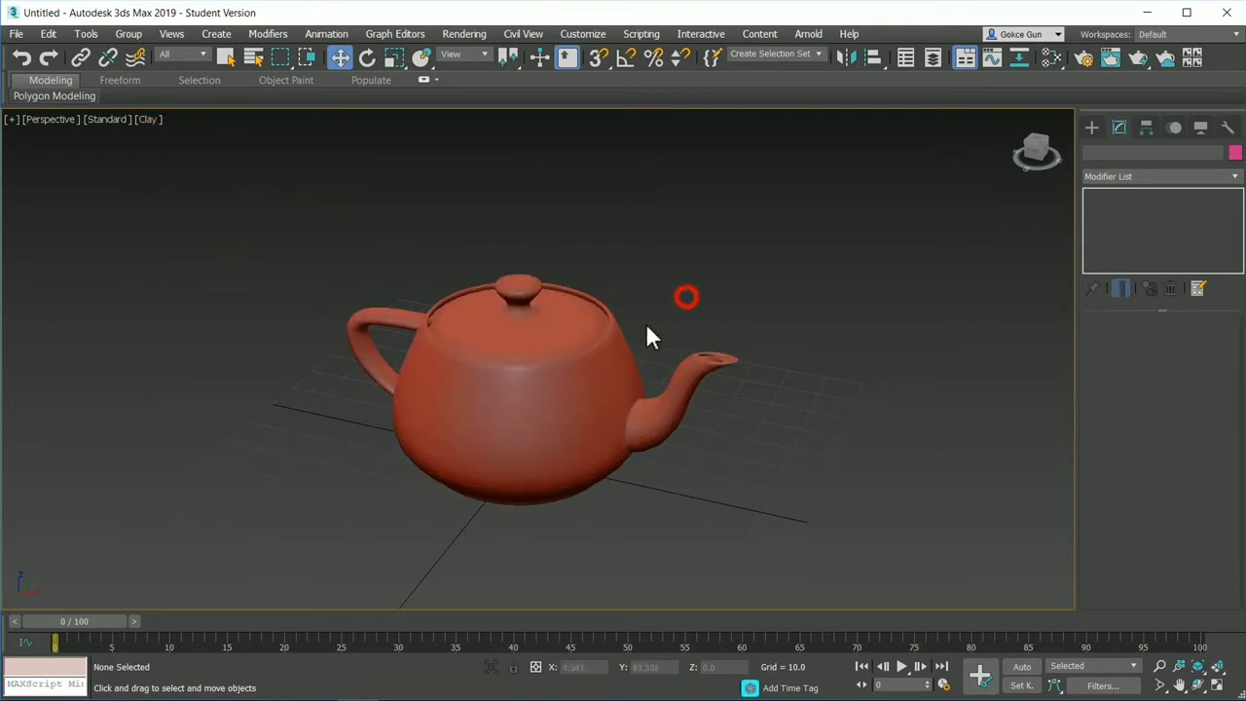
alt+middle_drag(627, 370, 937, 364)
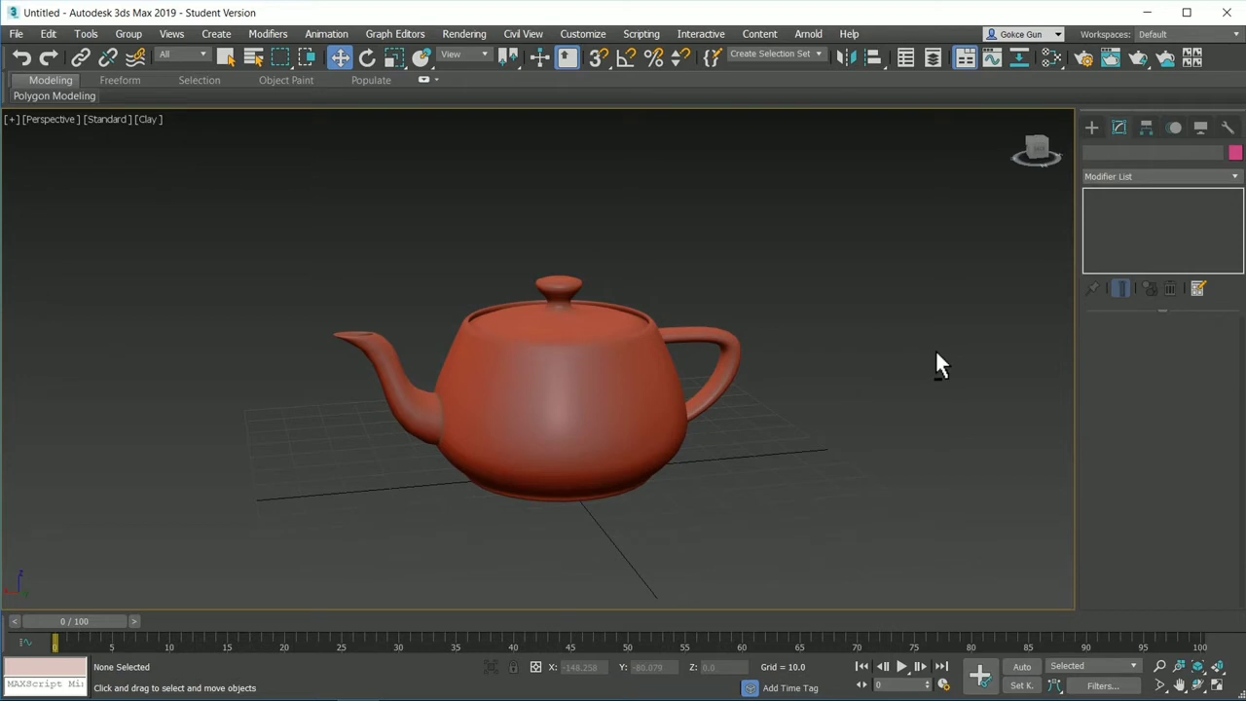
alt+middle_drag(786, 281, 494, 357)
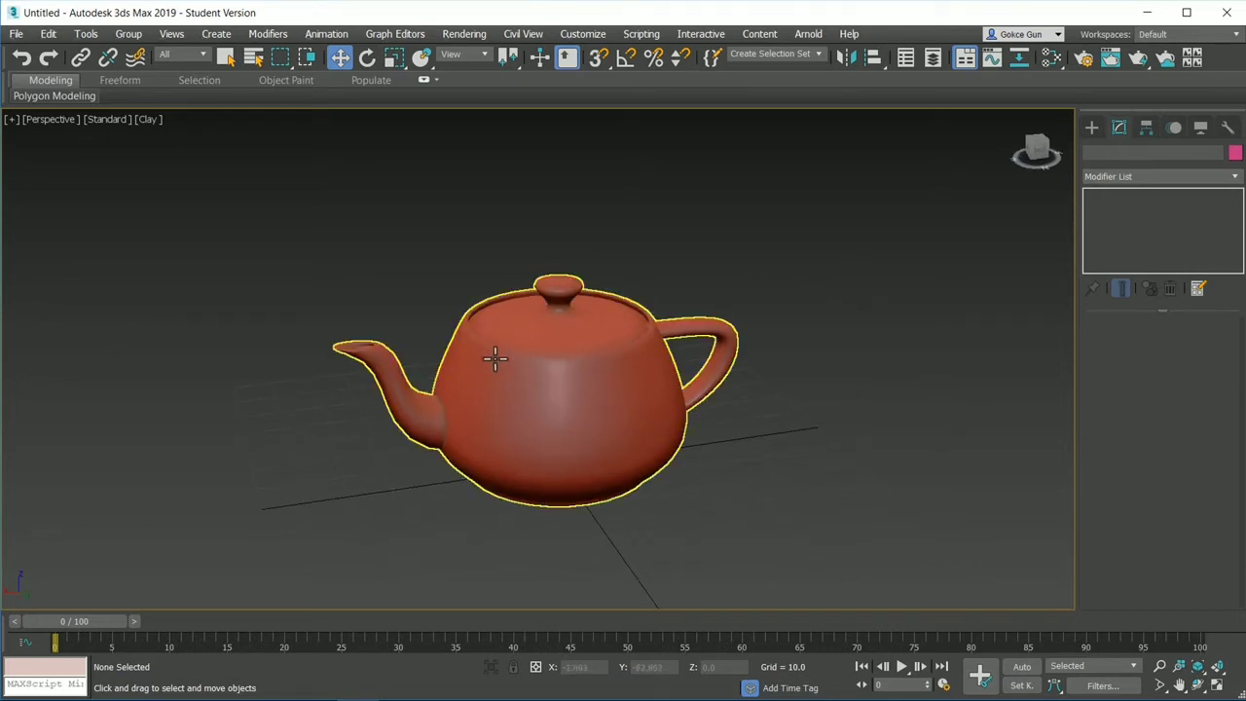
Create a thin upright box beside the teapot, about 3.7 long, 31.8 wide and 36.4 high
alt+middle_drag(376, 330, 553, 352)
click(1091, 128)
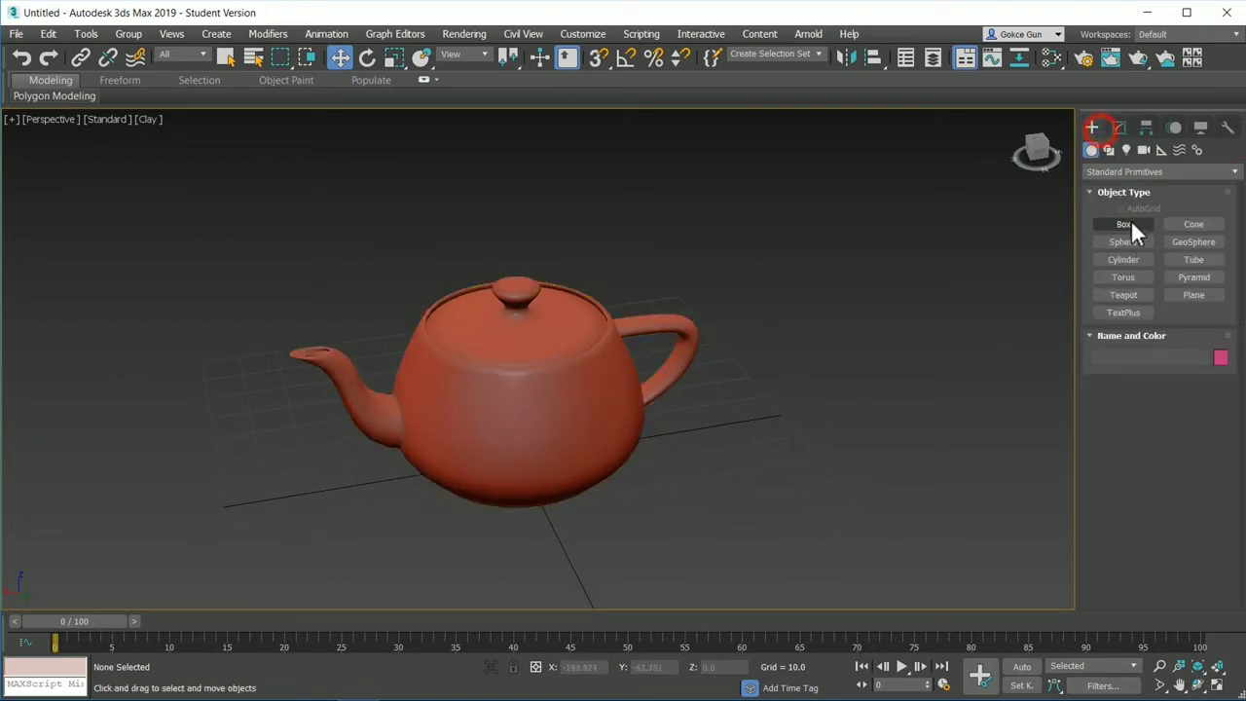
click(1123, 224)
drag(832, 380, 742, 410)
click(731, 262)
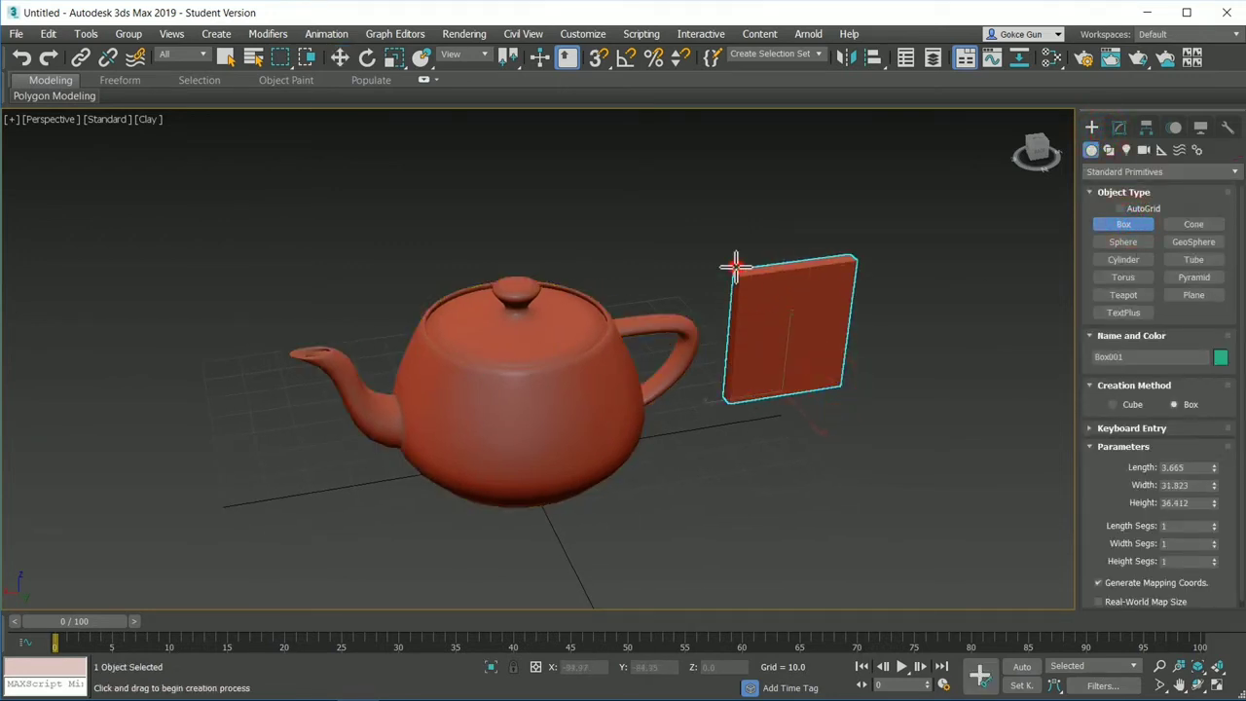
key(w)
middle_drag(731, 261, 734, 350)
scroll(725, 354, up, 5)
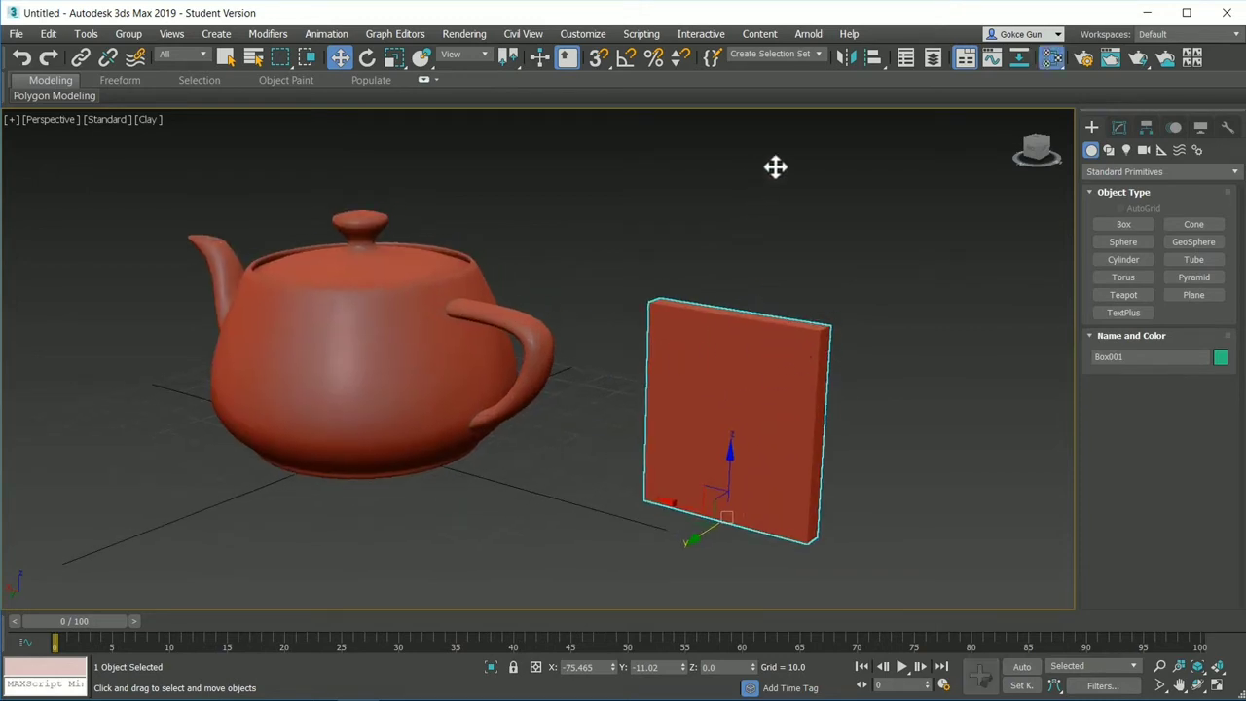
Create a Standard scanline material in the Slate Material Editor and assign it to the selected box
key(m)
drag(477, 101, 1039, 74)
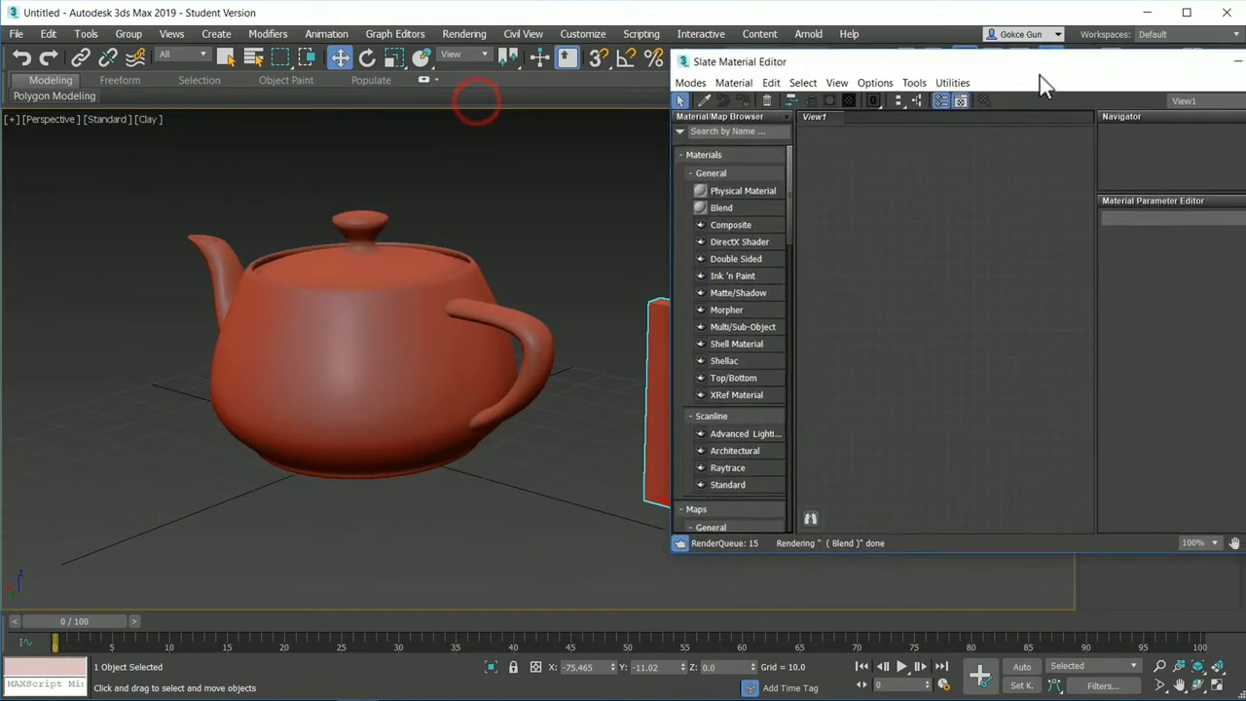
right_click(873, 313)
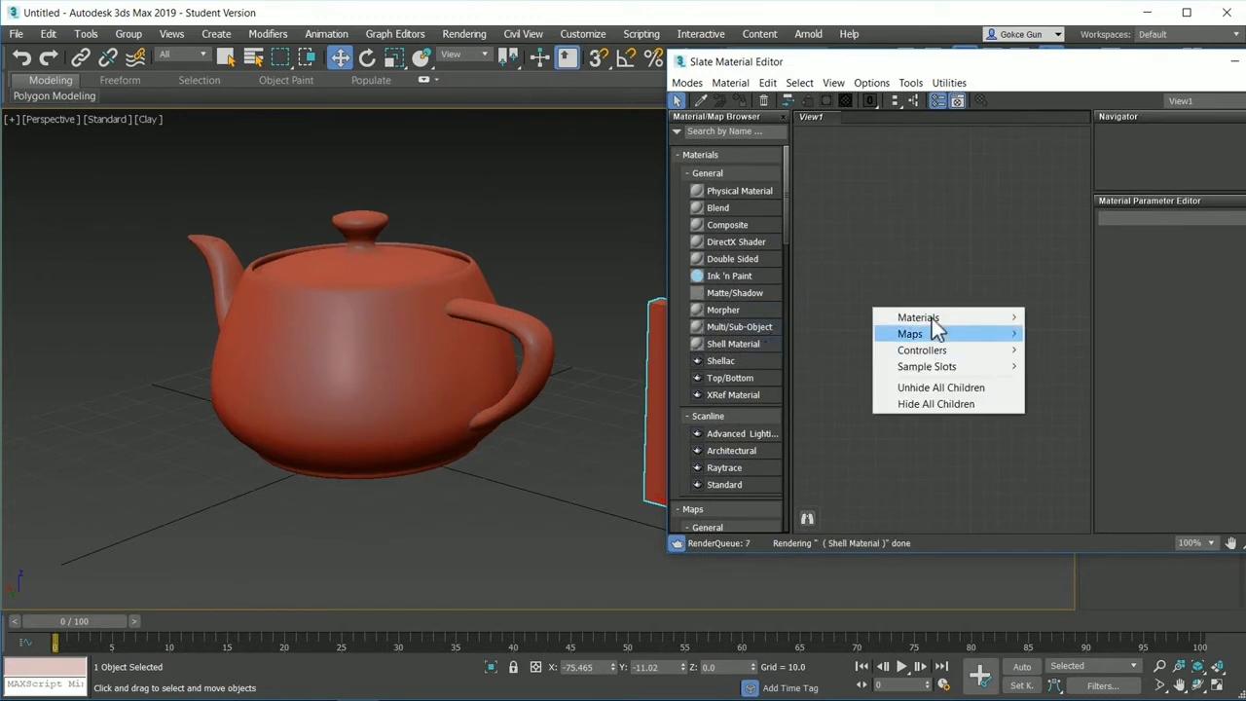
click(932, 259)
right_click(878, 251)
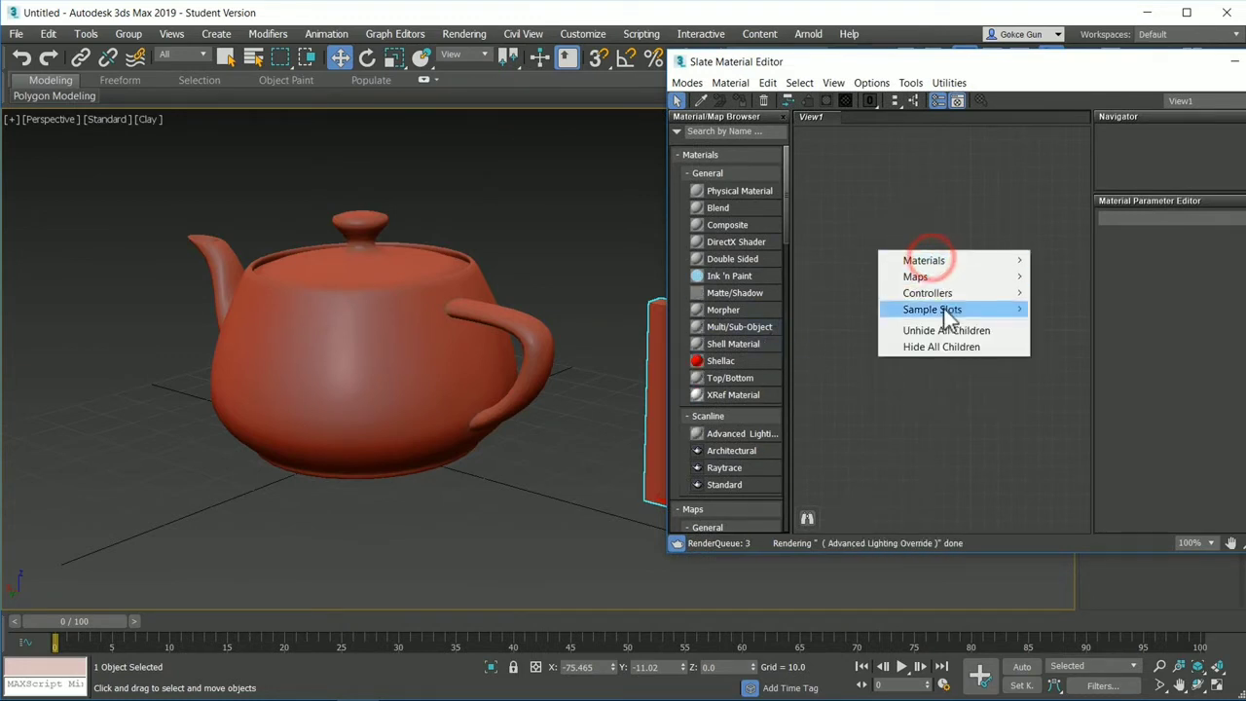
click(954, 260)
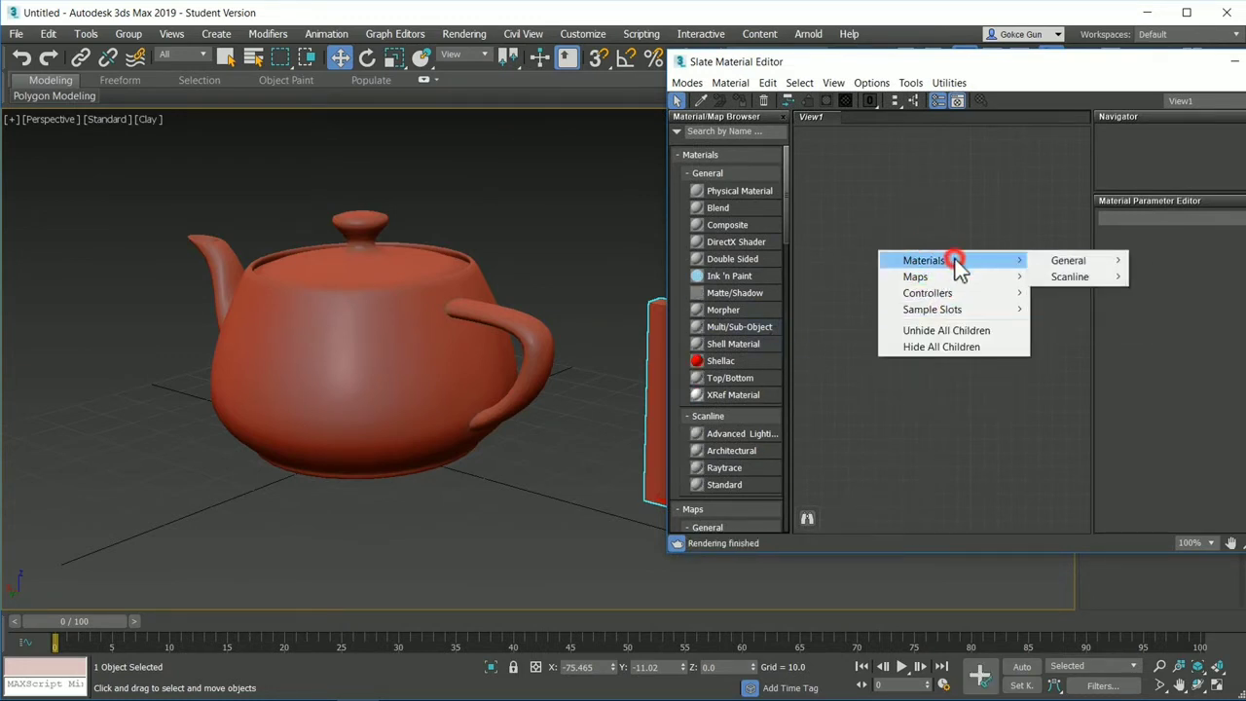
click(1065, 280)
click(1155, 323)
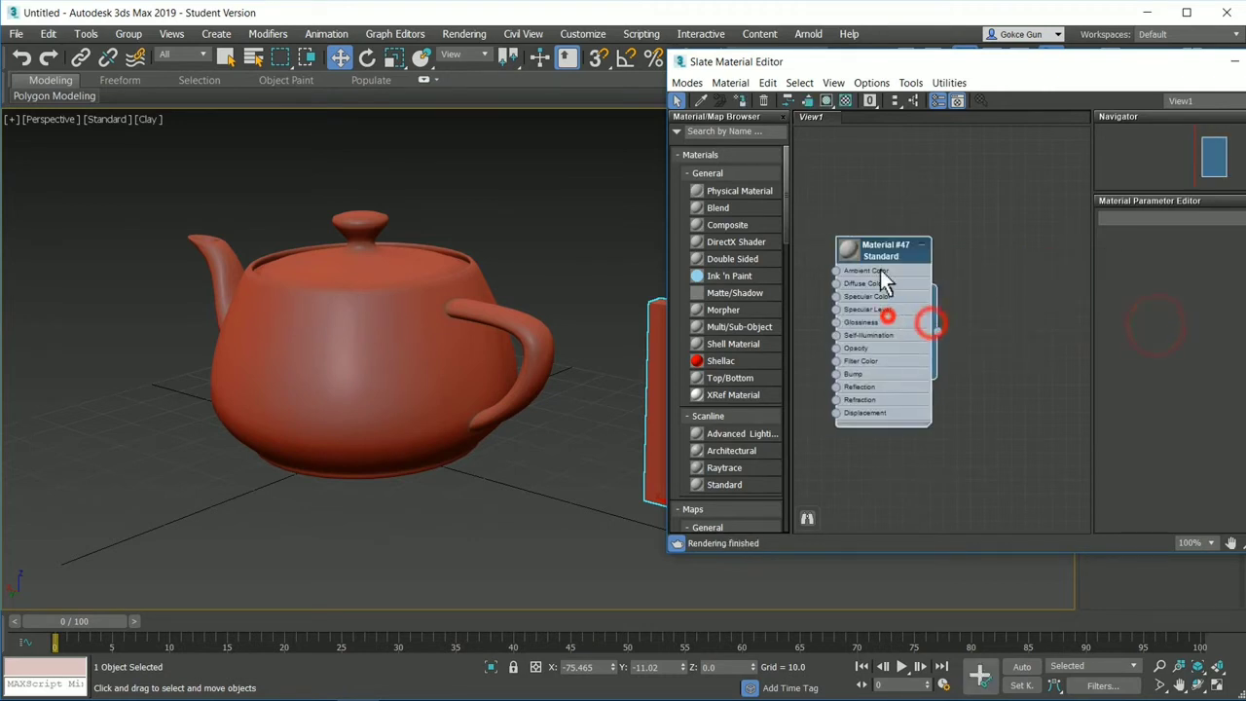
click(737, 100)
drag(751, 61, 816, 36)
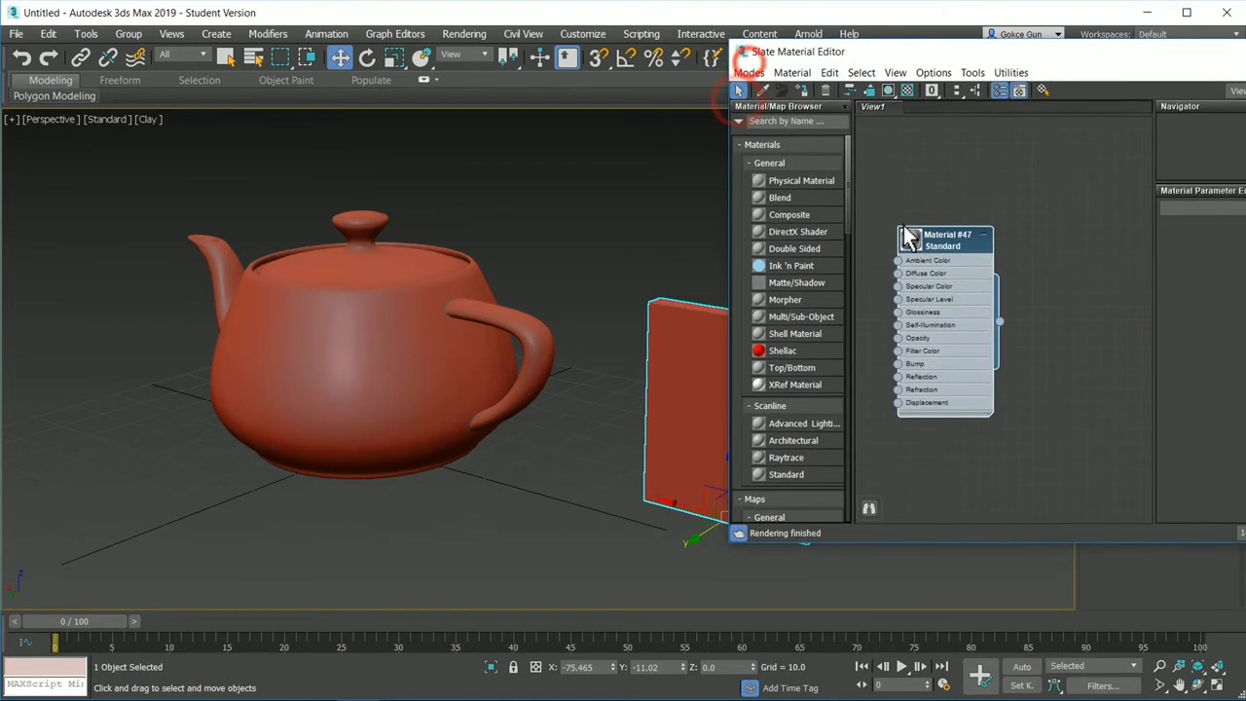
Lower the Standard material's opacity until it is fully transparent
double_click(949, 264)
drag(1015, 39, 794, 56)
click(962, 393)
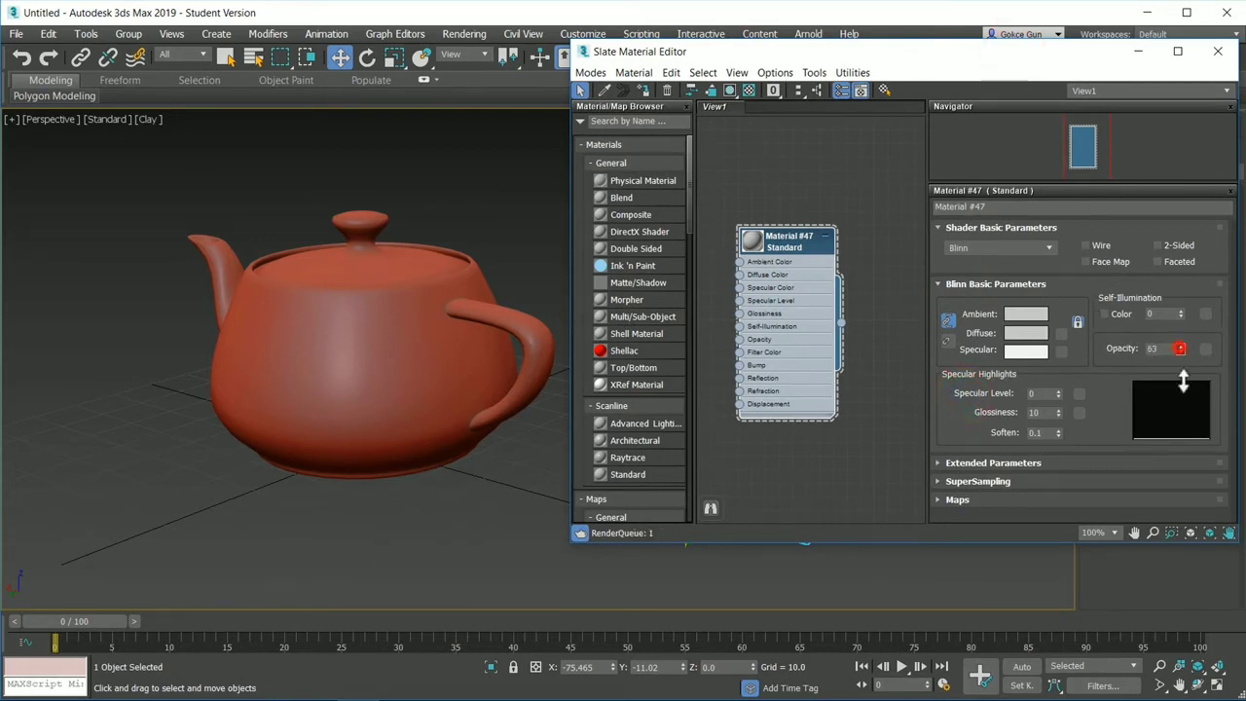
drag(1183, 381, 1188, 421)
drag(681, 51, 953, 52)
Switch the perspective viewport to Default Shading and check how the box with the transparent material displays
click(148, 118)
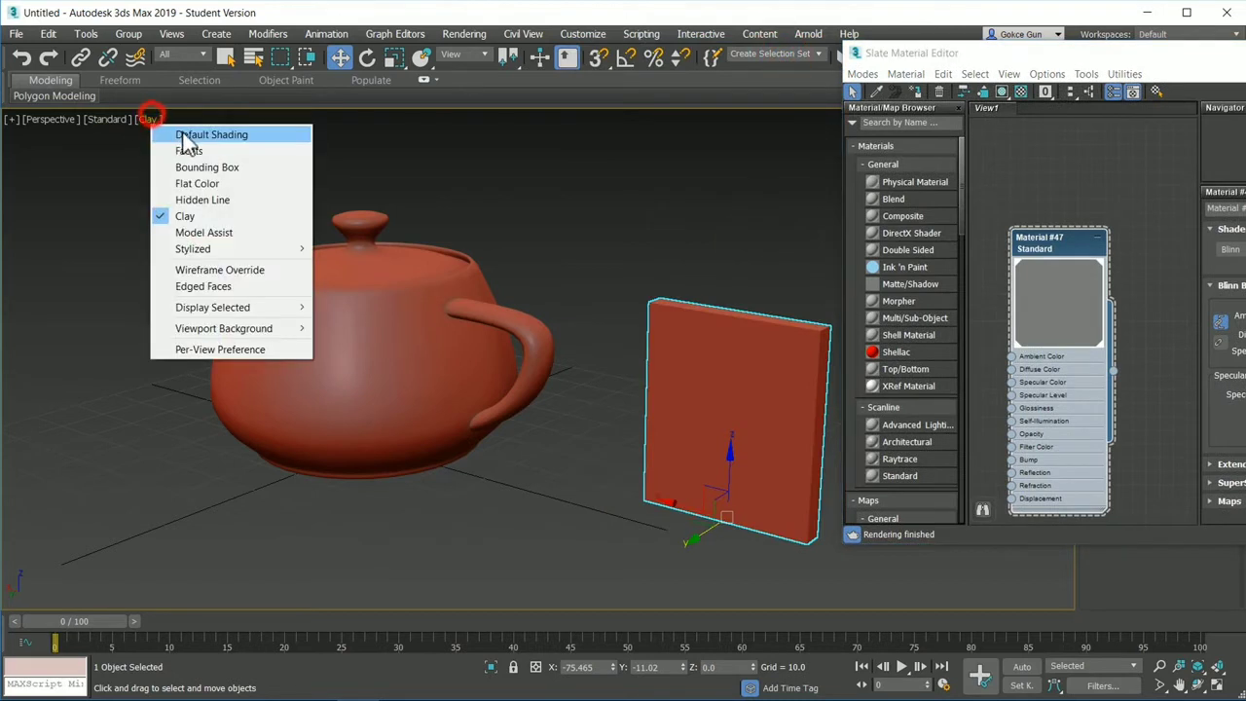
click(183, 136)
click(681, 224)
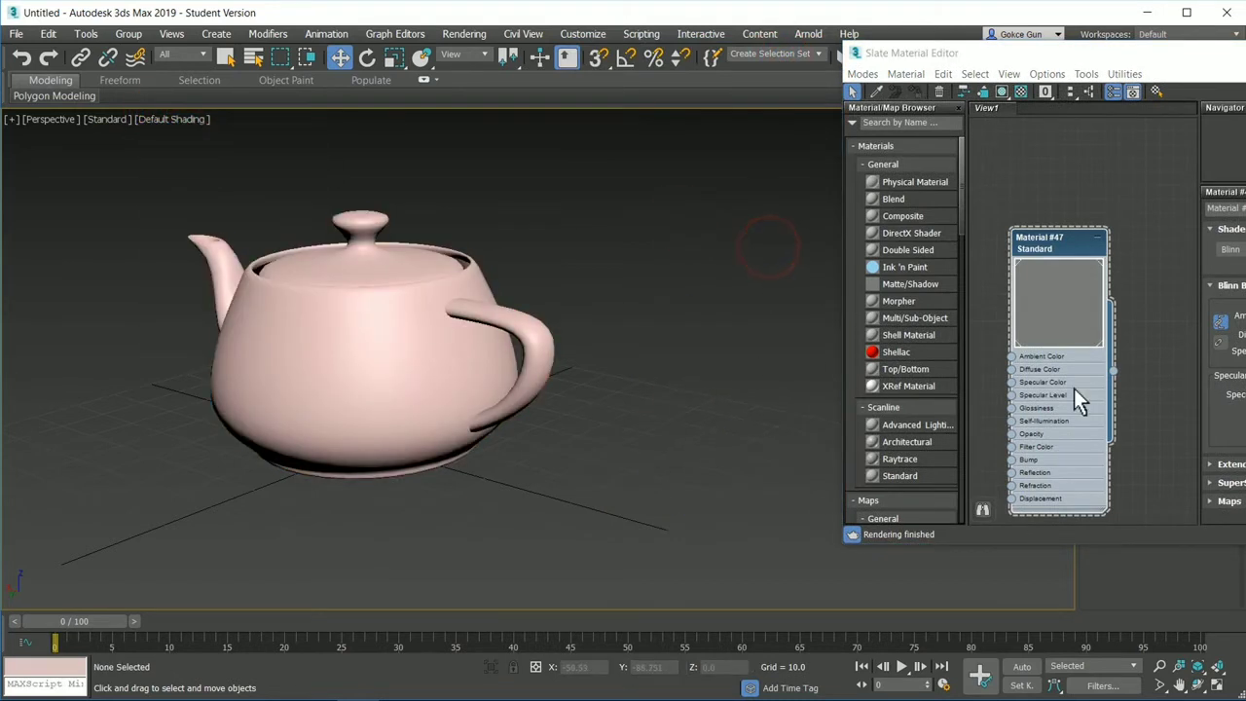
click(722, 410)
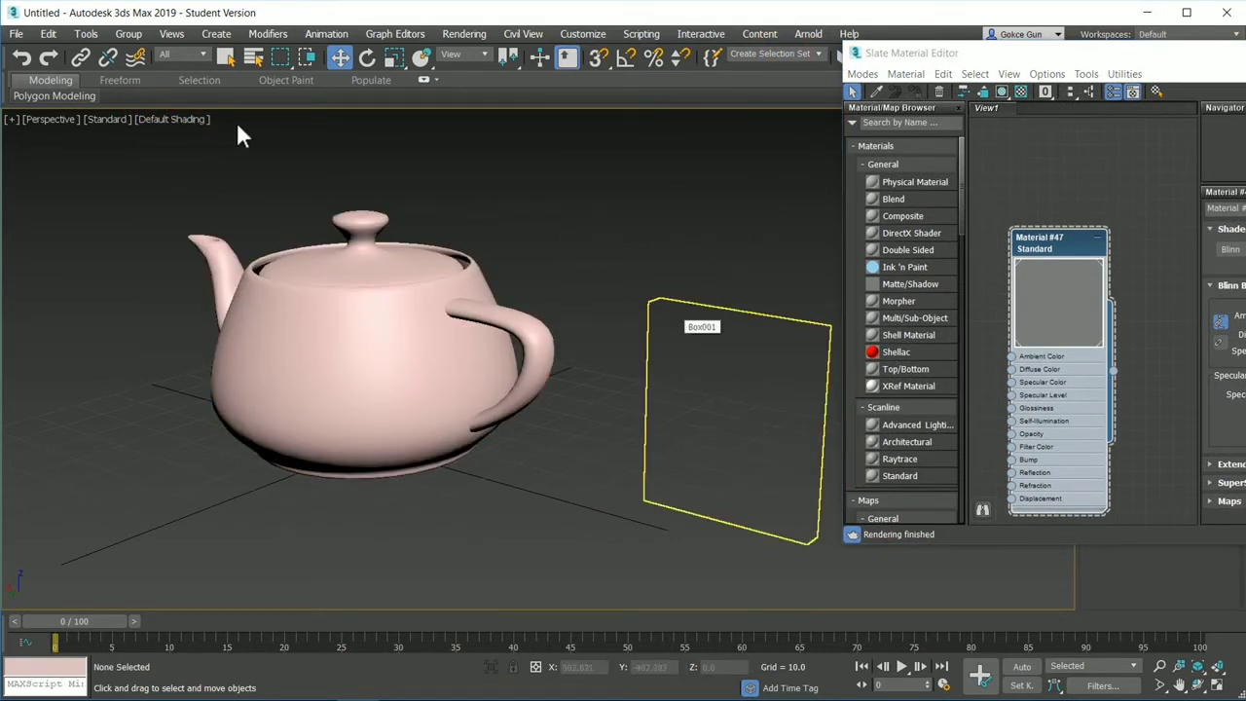
key(Delete)
Switch the perspective viewport back to Clay shading to compare the display of the box
click(182, 119)
click(237, 216)
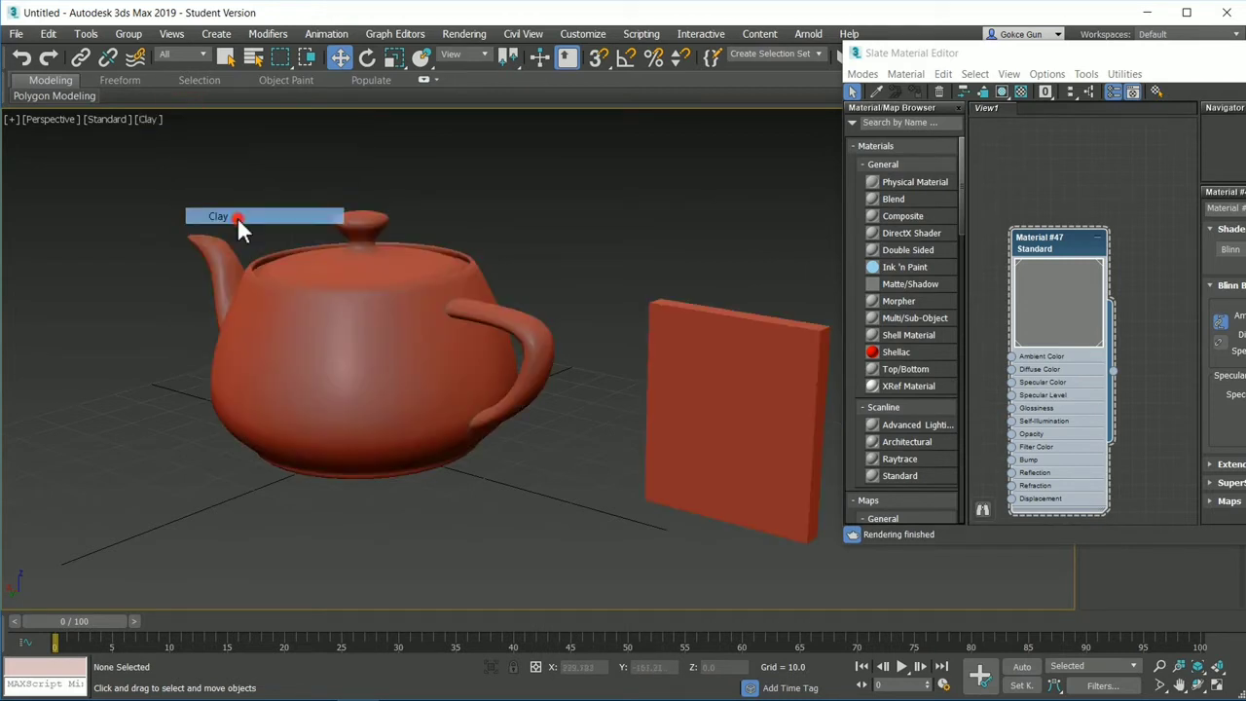
click(642, 244)
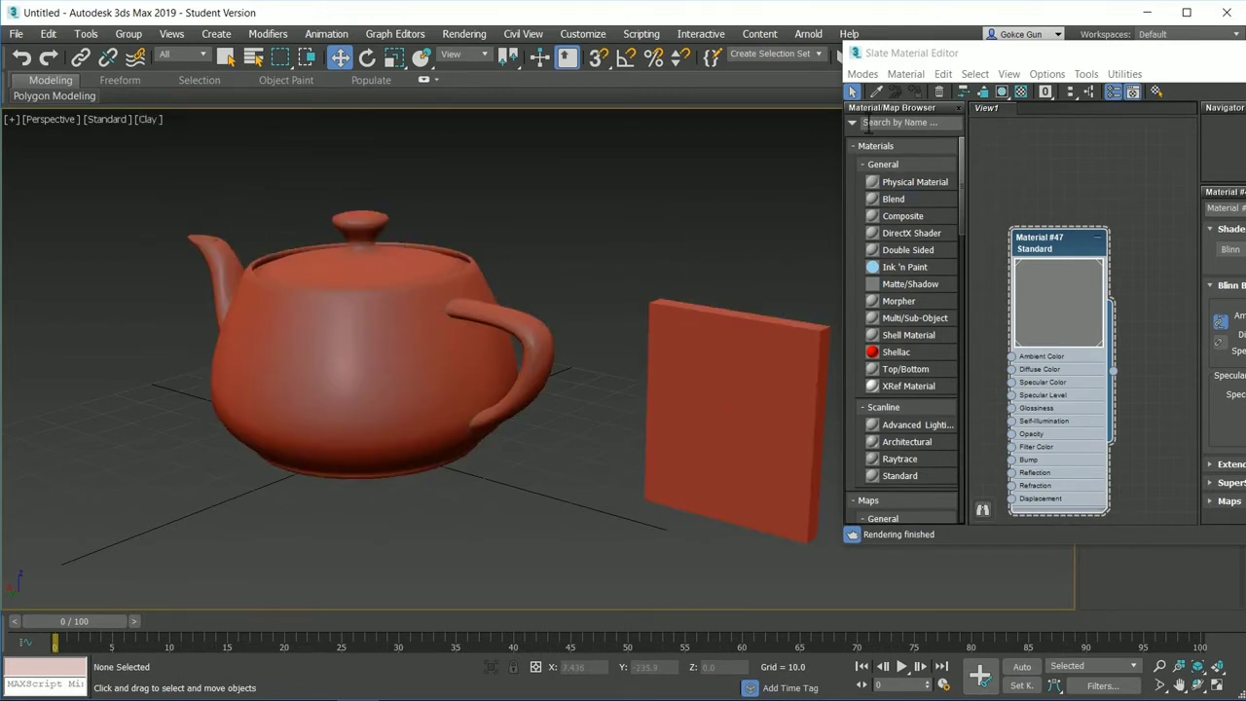
Delete the box beside the teapot and close the Slate Material Editor
click(697, 314)
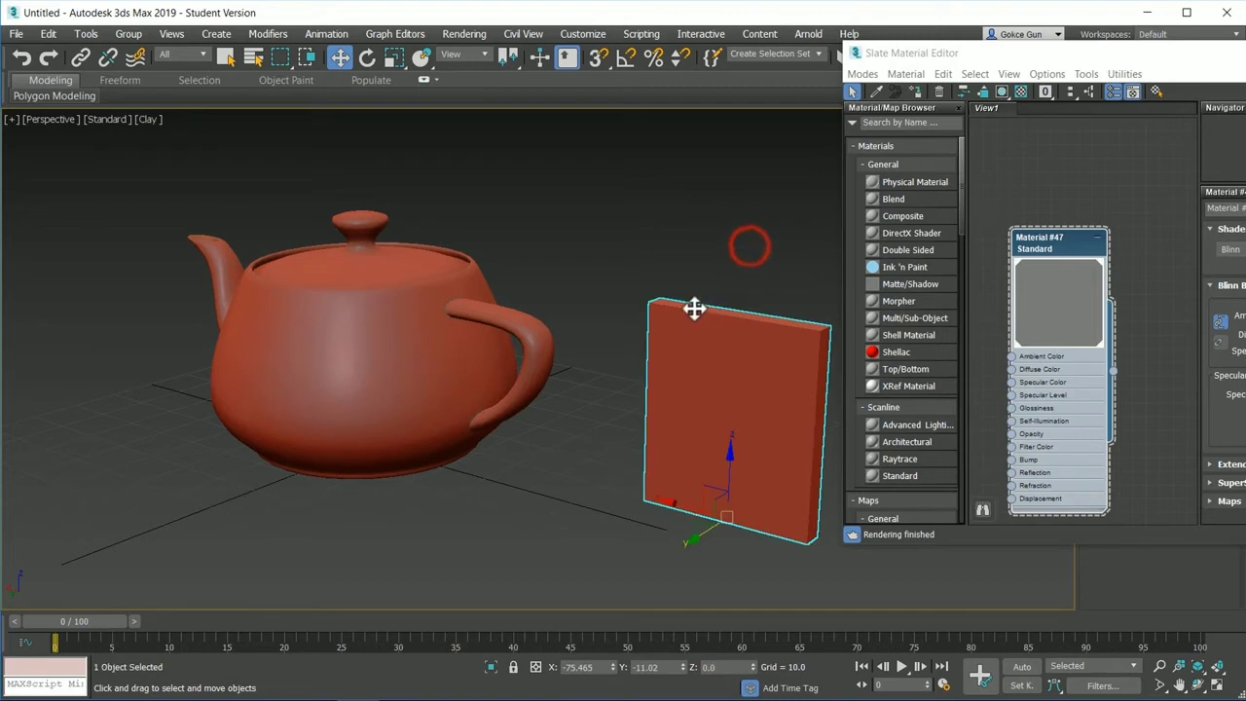
key(Delete)
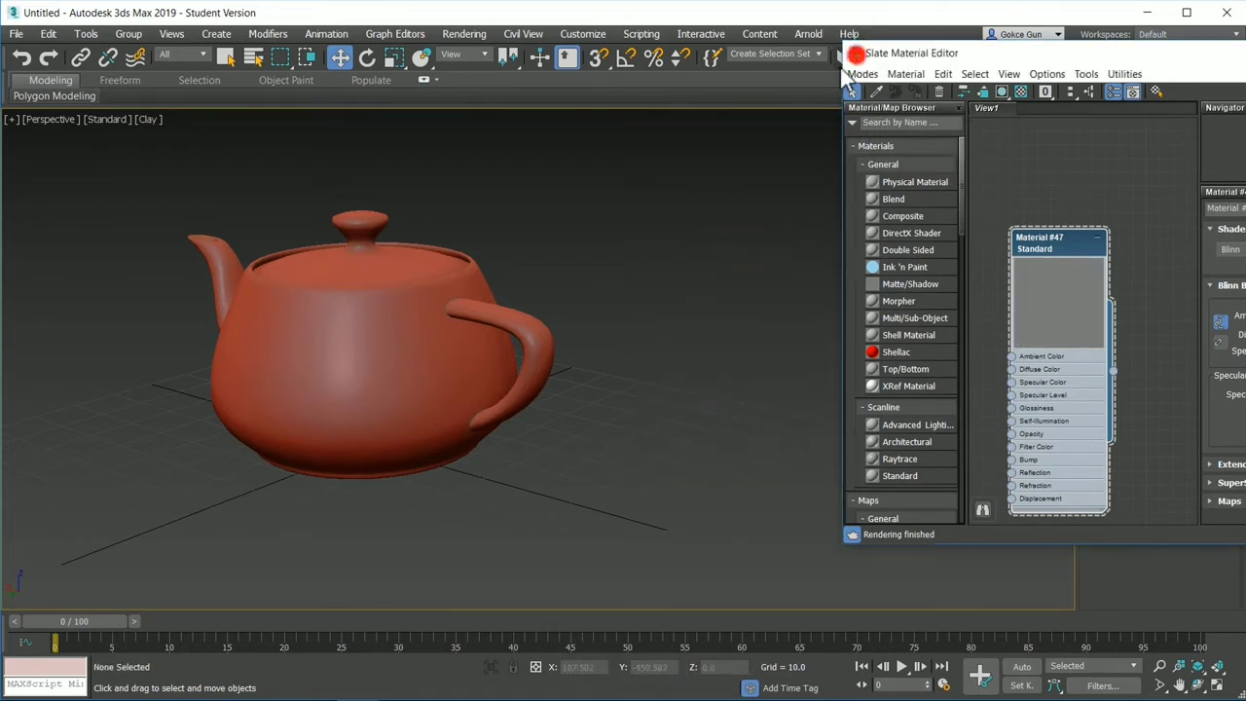
double_click(853, 53)
scroll(642, 298, up, 4)
alt+middle_drag(629, 379, 848, 385)
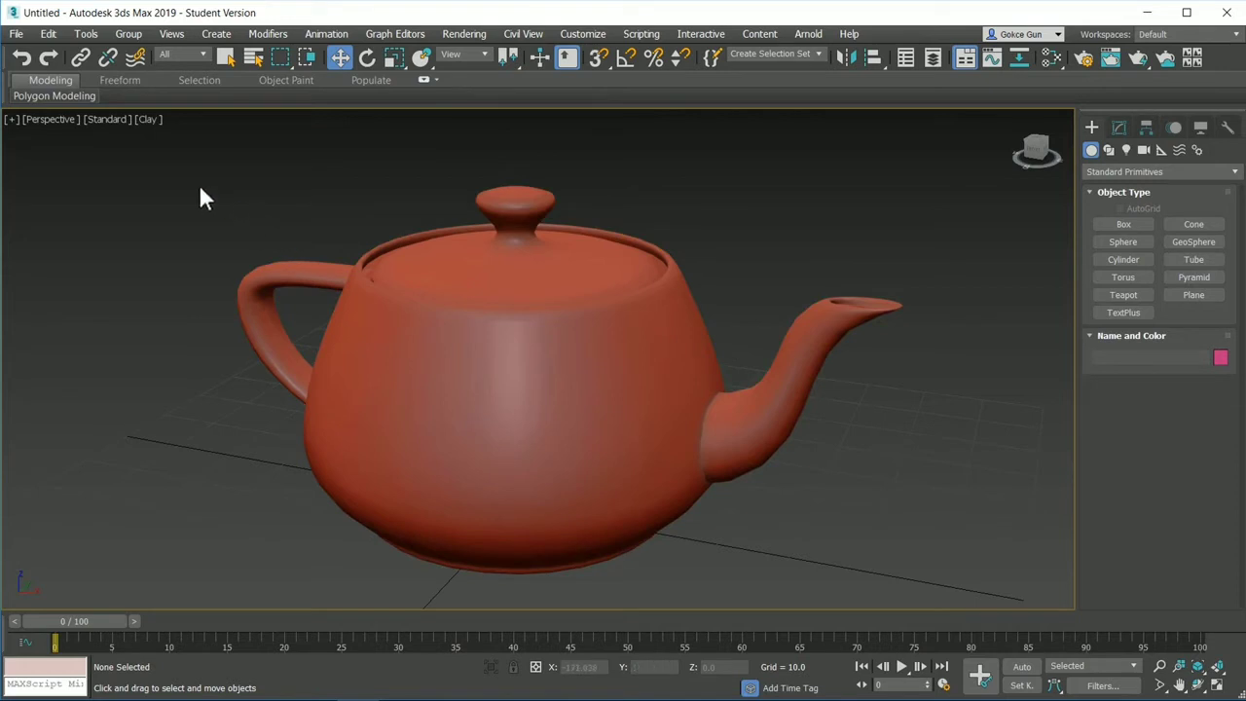
Set the perspective viewport's shading to Bounding Box and view the teapot's bounds from another angle
click(148, 123)
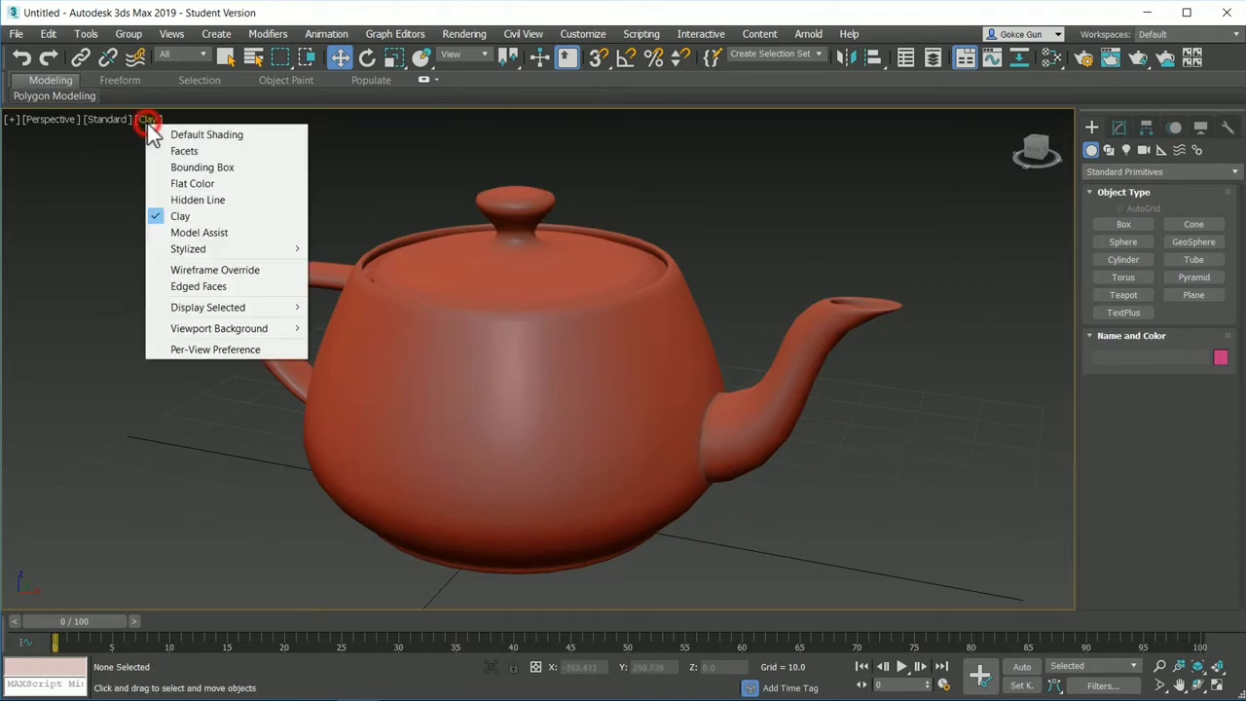
click(235, 166)
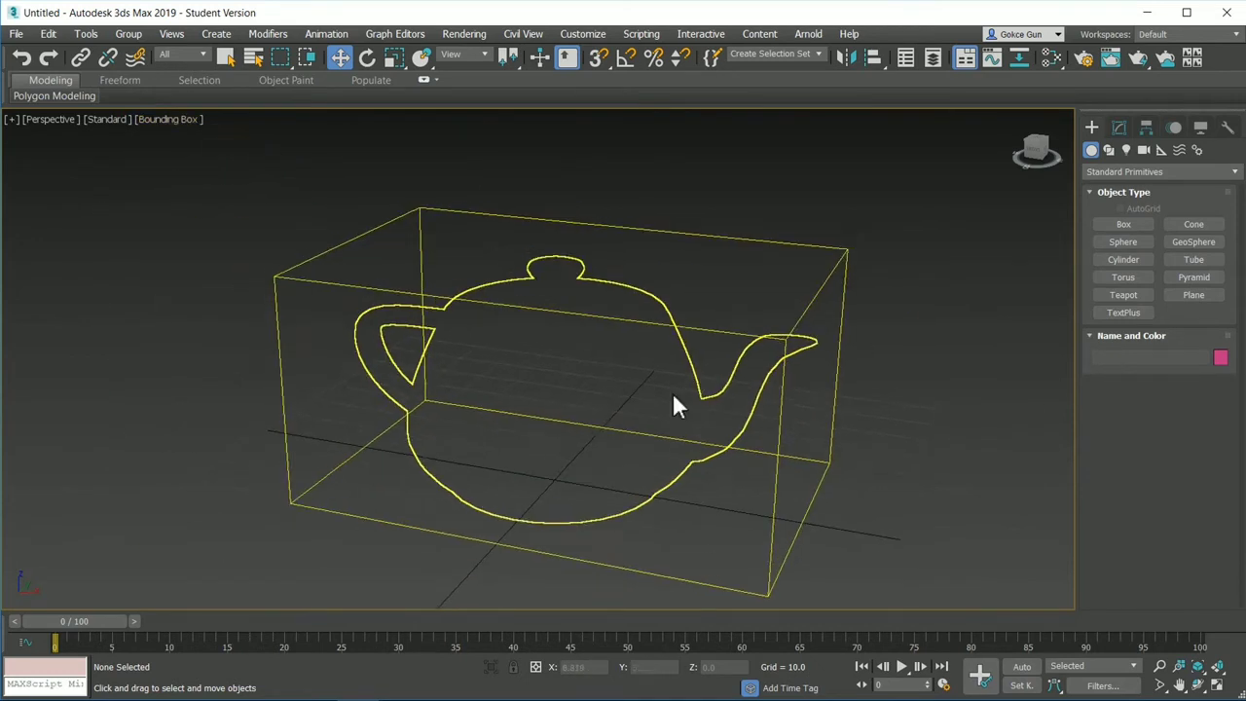
click(766, 188)
middle_drag(768, 267, 686, 317)
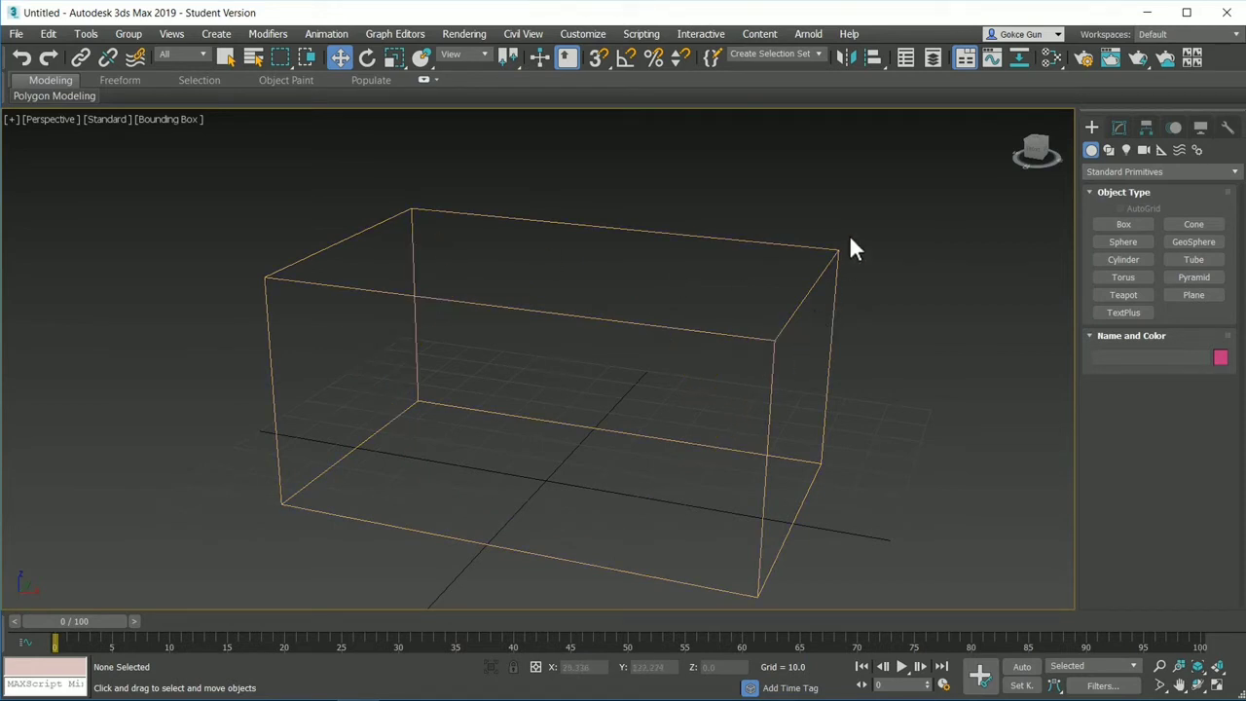
middle_drag(714, 375, 689, 347)
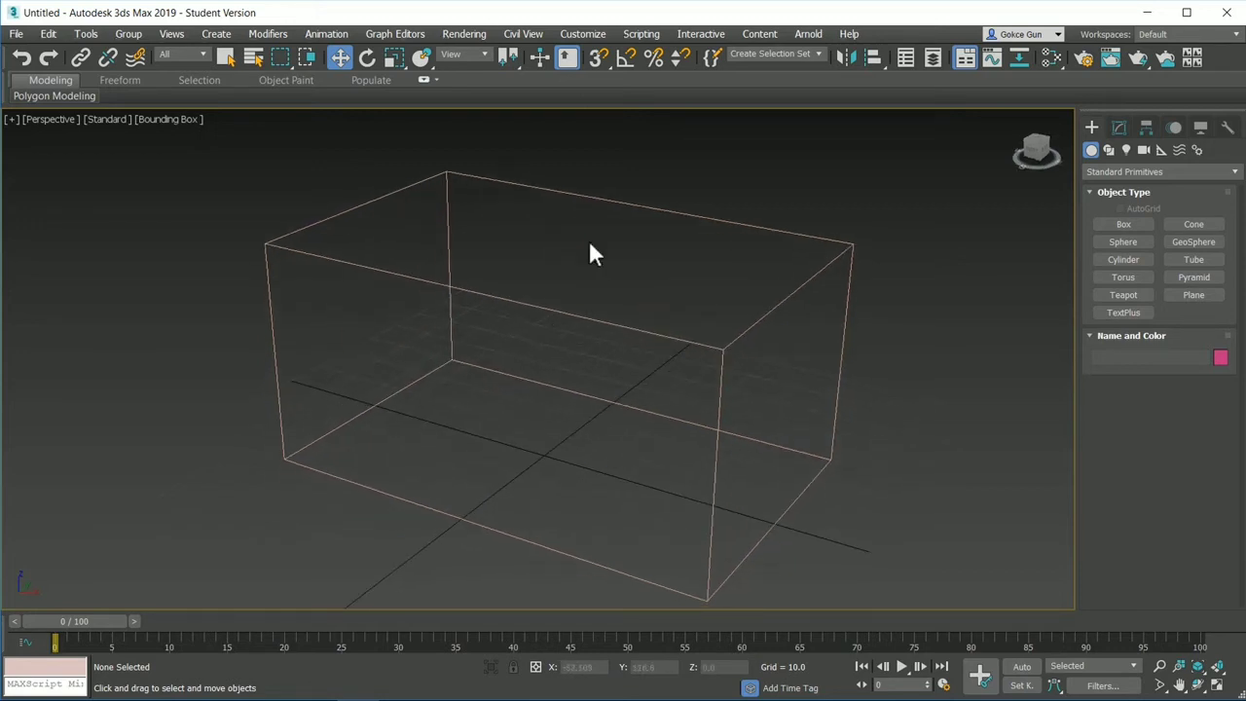
Set the perspective viewport's shading to Facets and view the teapot's faceted surface up close
click(182, 121)
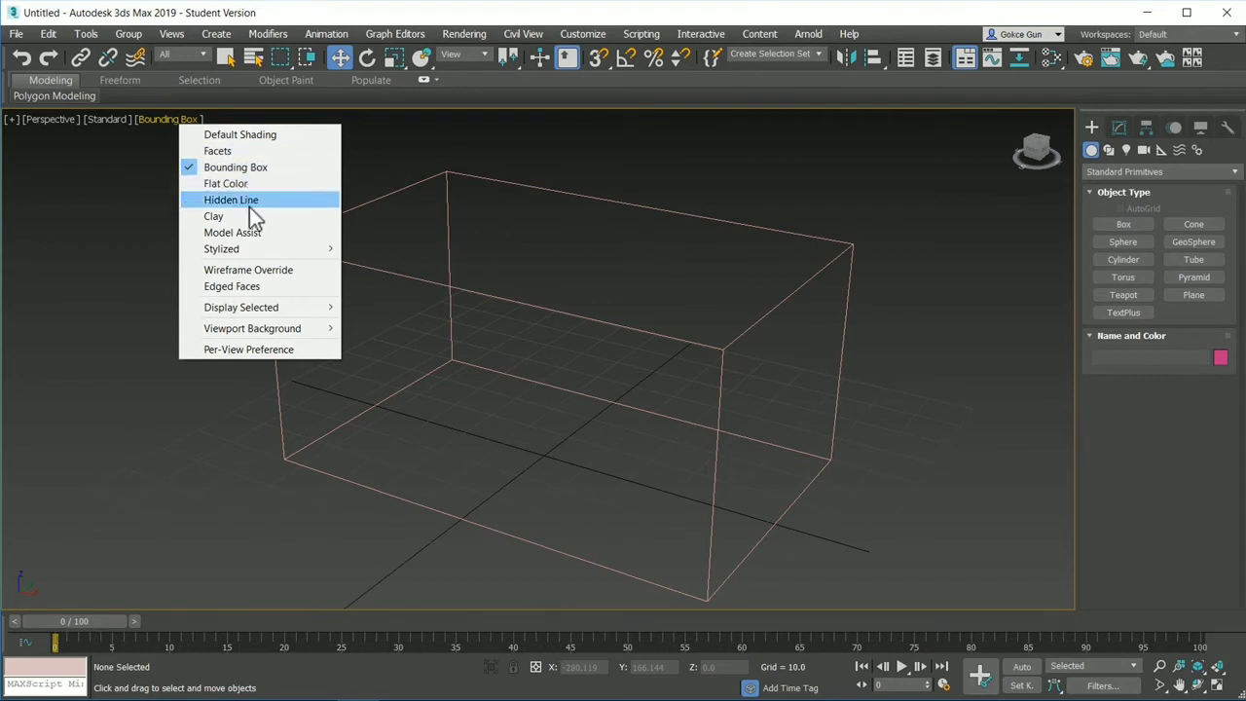
click(239, 152)
scroll(631, 416, up, 3)
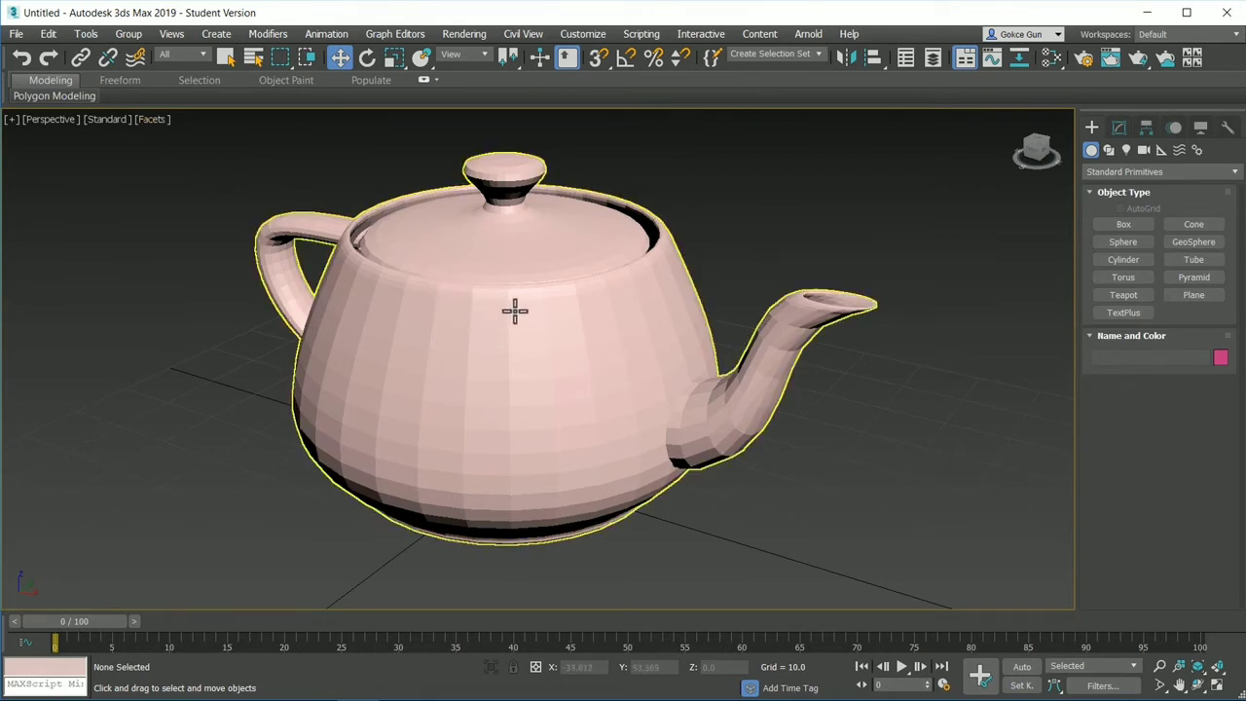
Set the perspective viewport's shading to Flat Color and view the teapot from different angles
click(152, 119)
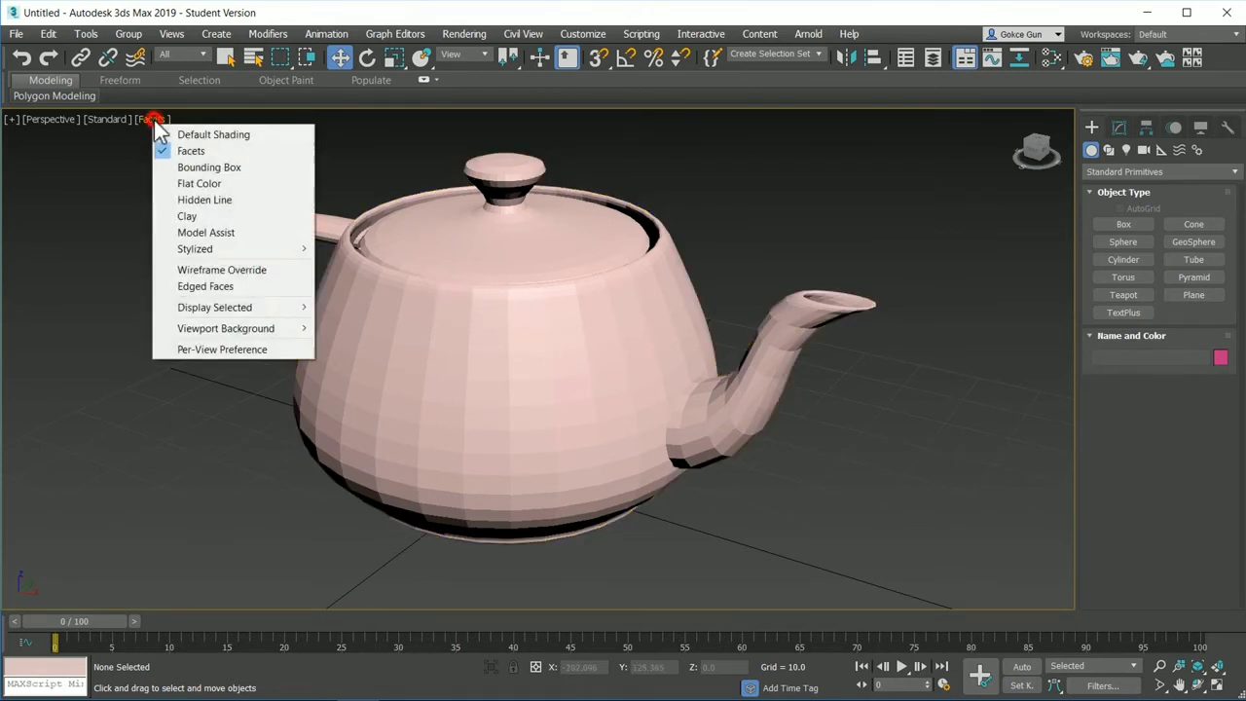
click(210, 183)
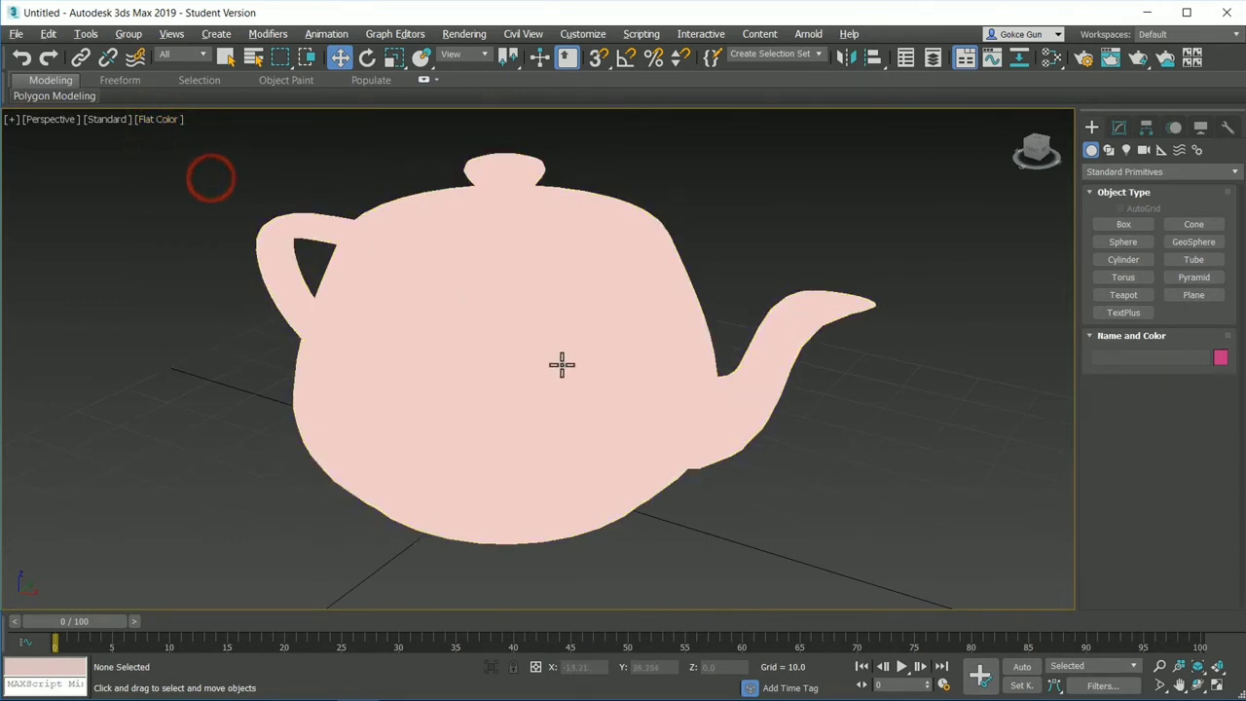
alt+middle_drag(562, 361, 665, 250)
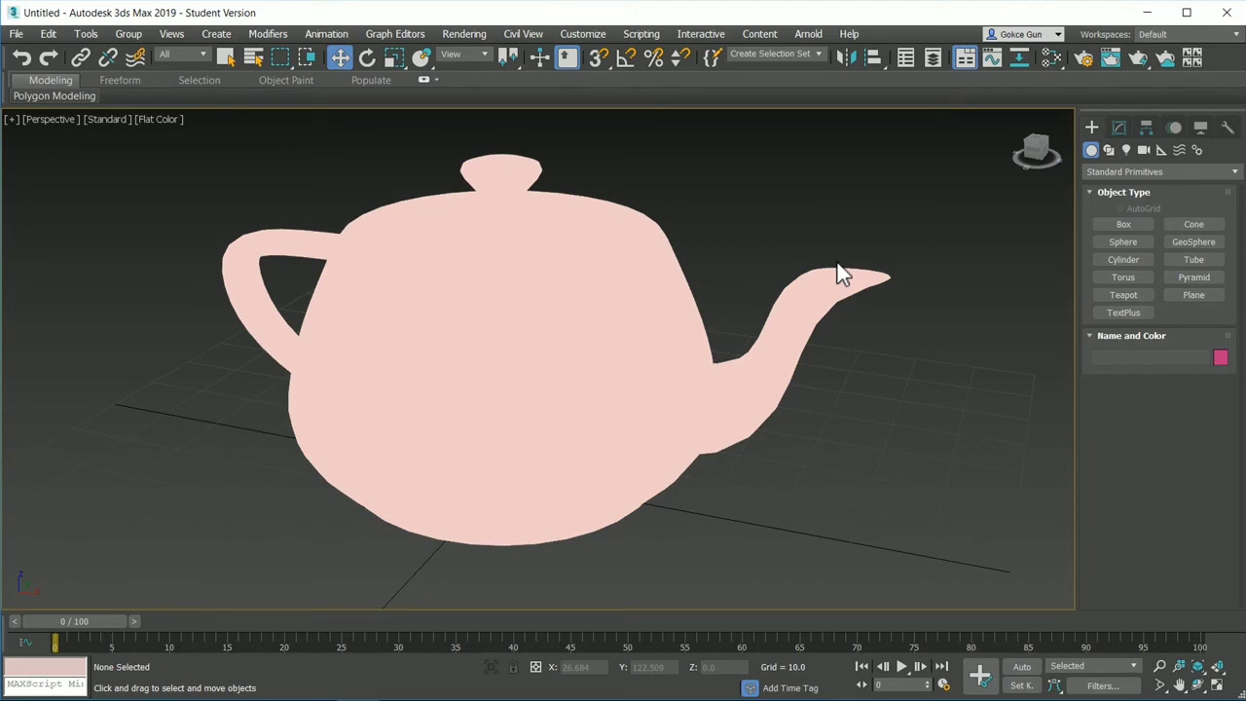
mouse_move(551, 312)
alt+middle_down()
mouse_move(584, 273)
mouse_move(601, 279)
mouse_move(564, 286)
mouse_move(611, 285)
mouse_move(526, 275)
mouse_move(536, 273)
alt+middle_up()
Compare Default Shading with Flat Color by switching the perspective viewport to Default Shading and back
click(177, 118)
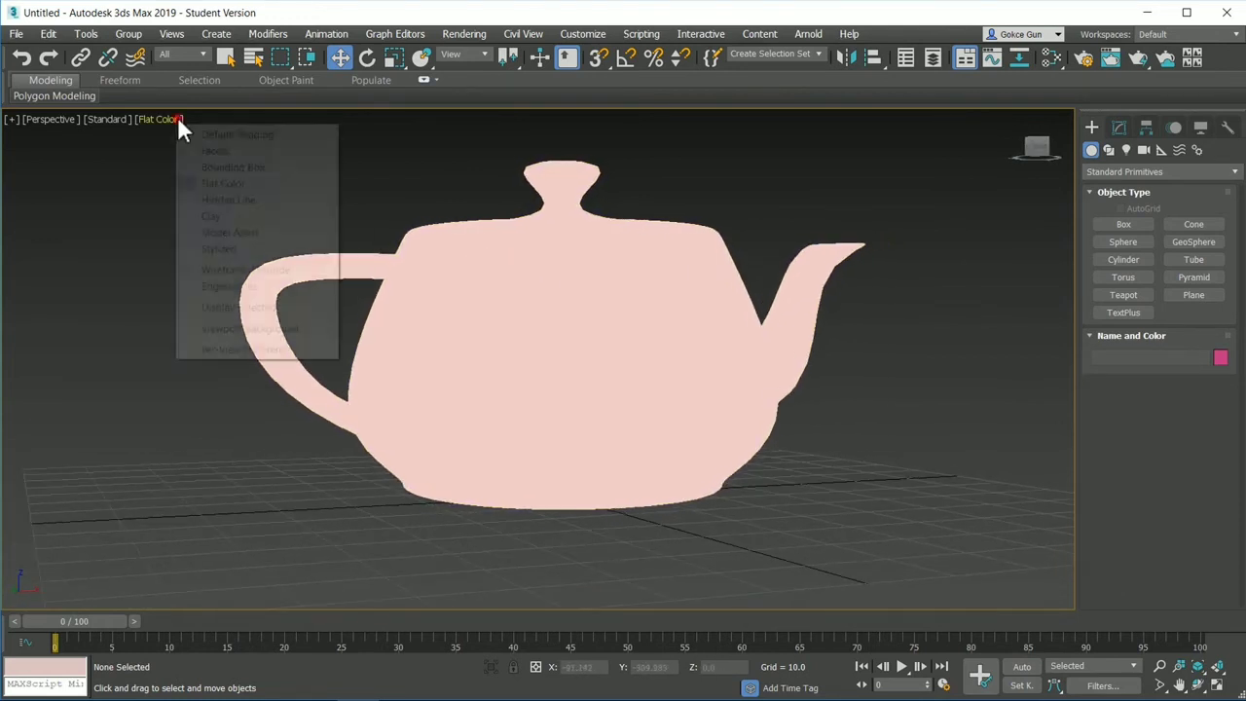
click(209, 133)
click(181, 119)
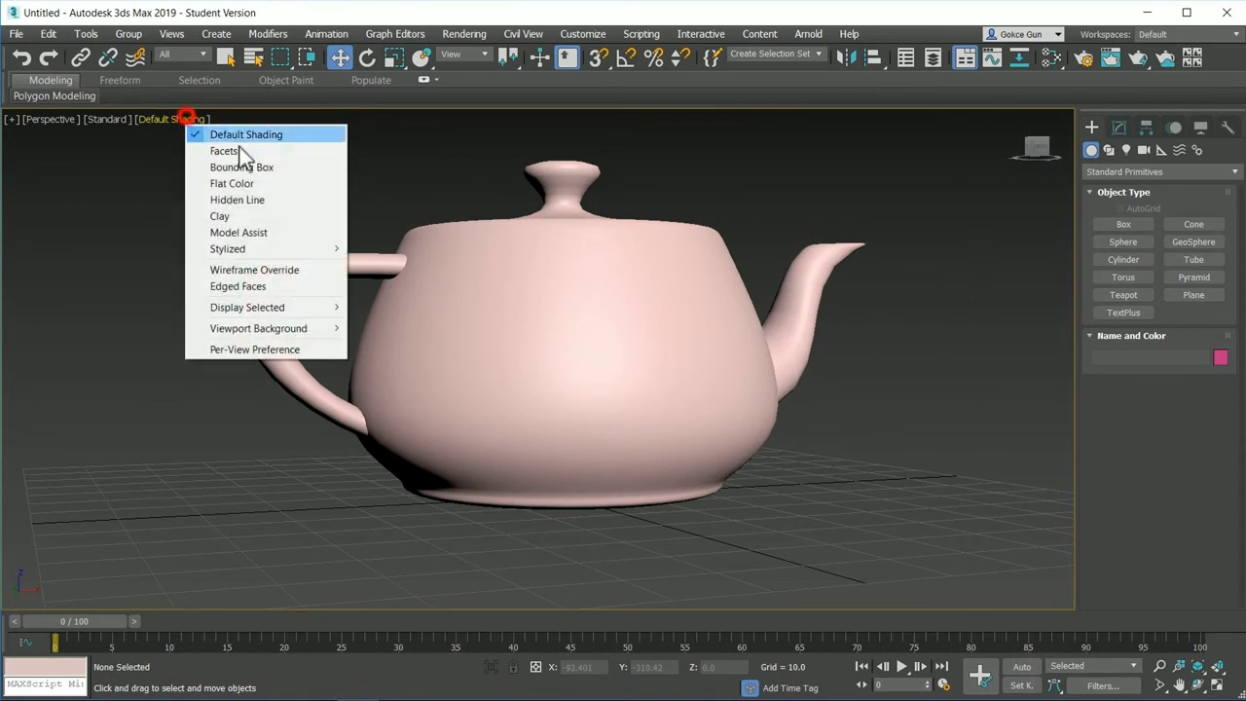
click(237, 185)
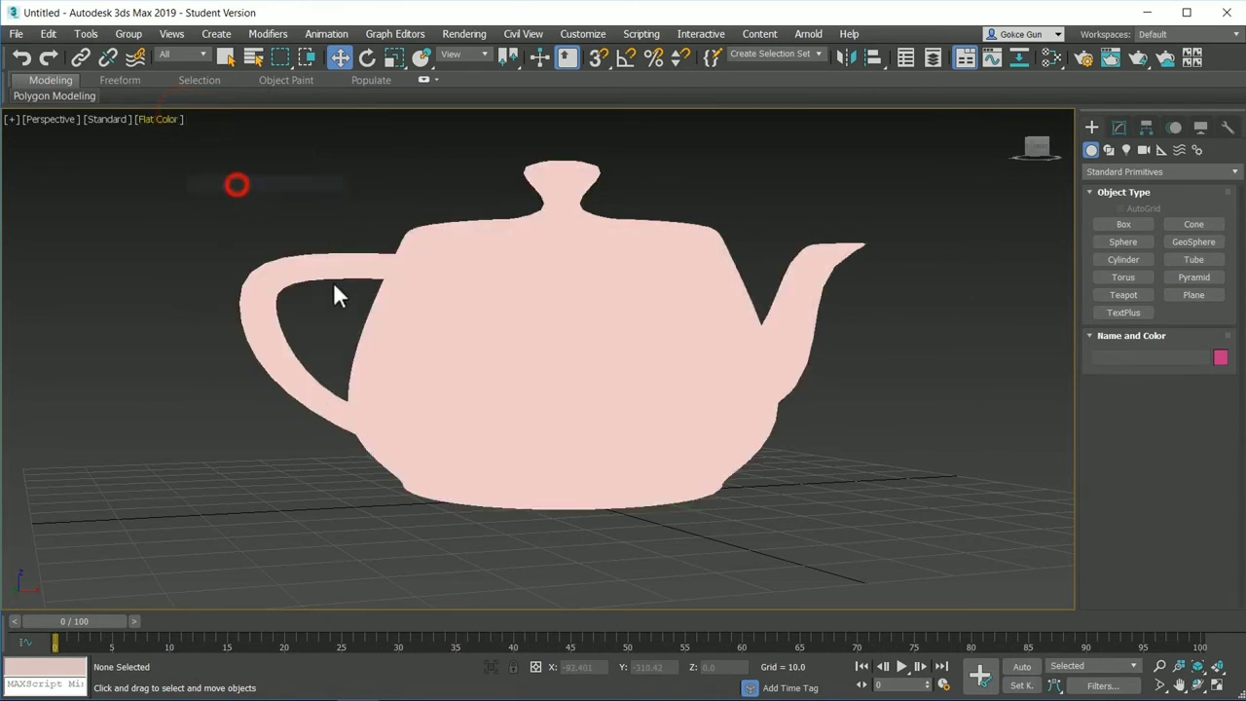
Set the perspective viewport's shading to Hidden Line and view the teapot from above
click(159, 118)
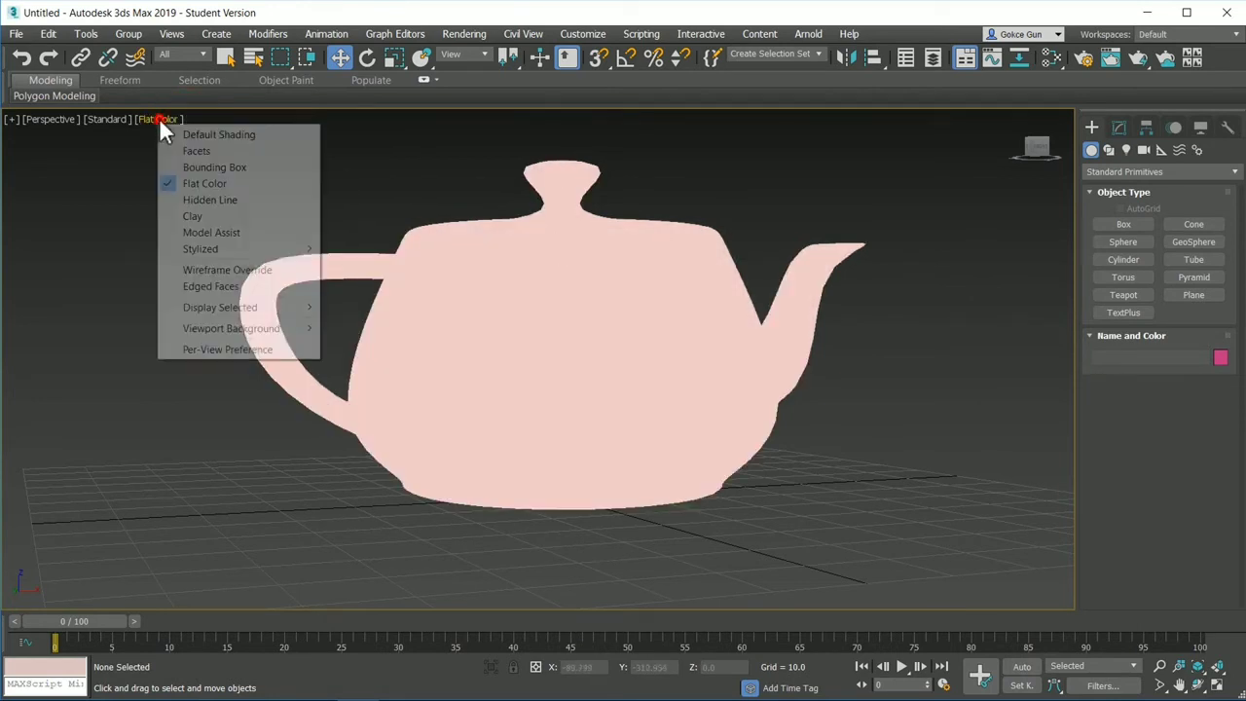
click(213, 200)
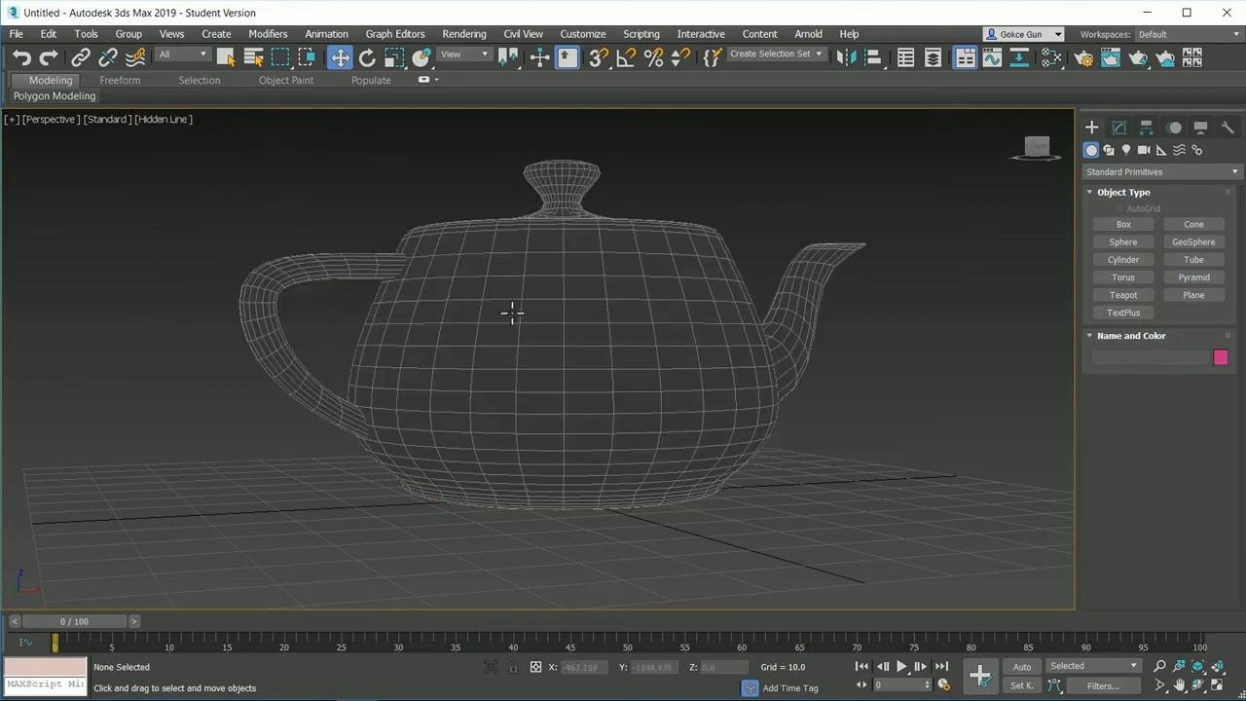
alt+middle_drag(585, 326, 542, 328)
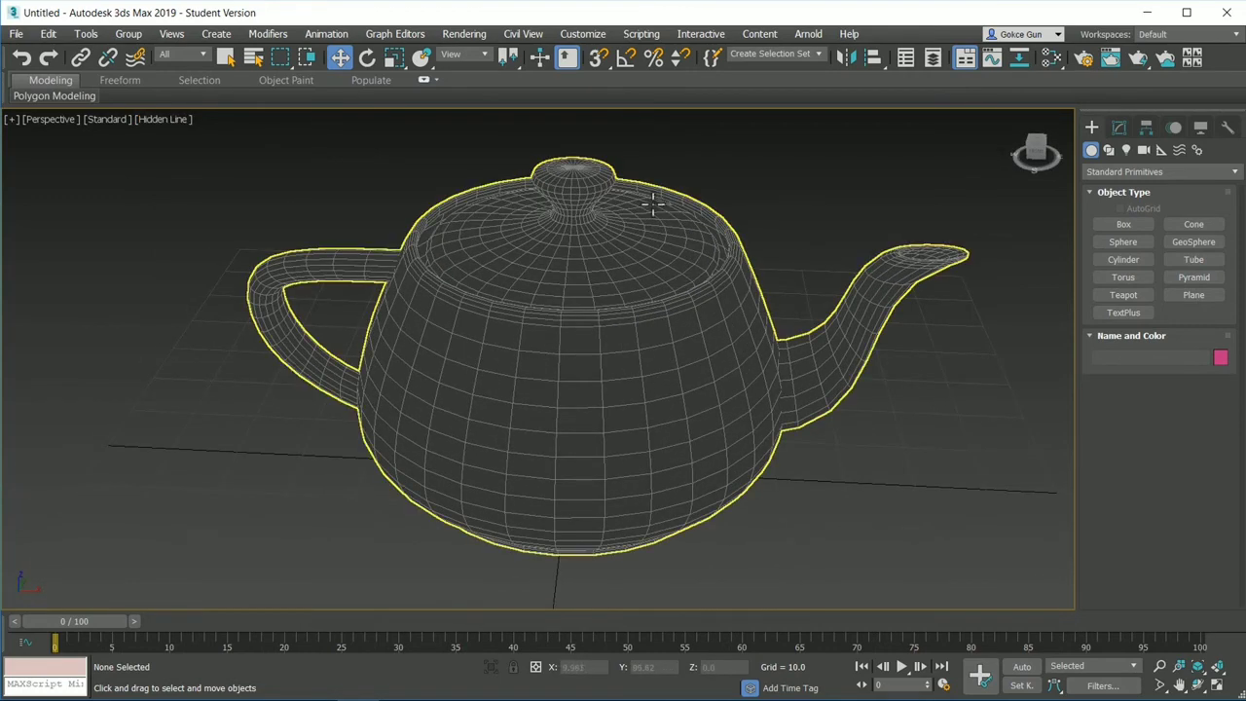
Set the perspective viewport's shading to Model Assist
click(164, 118)
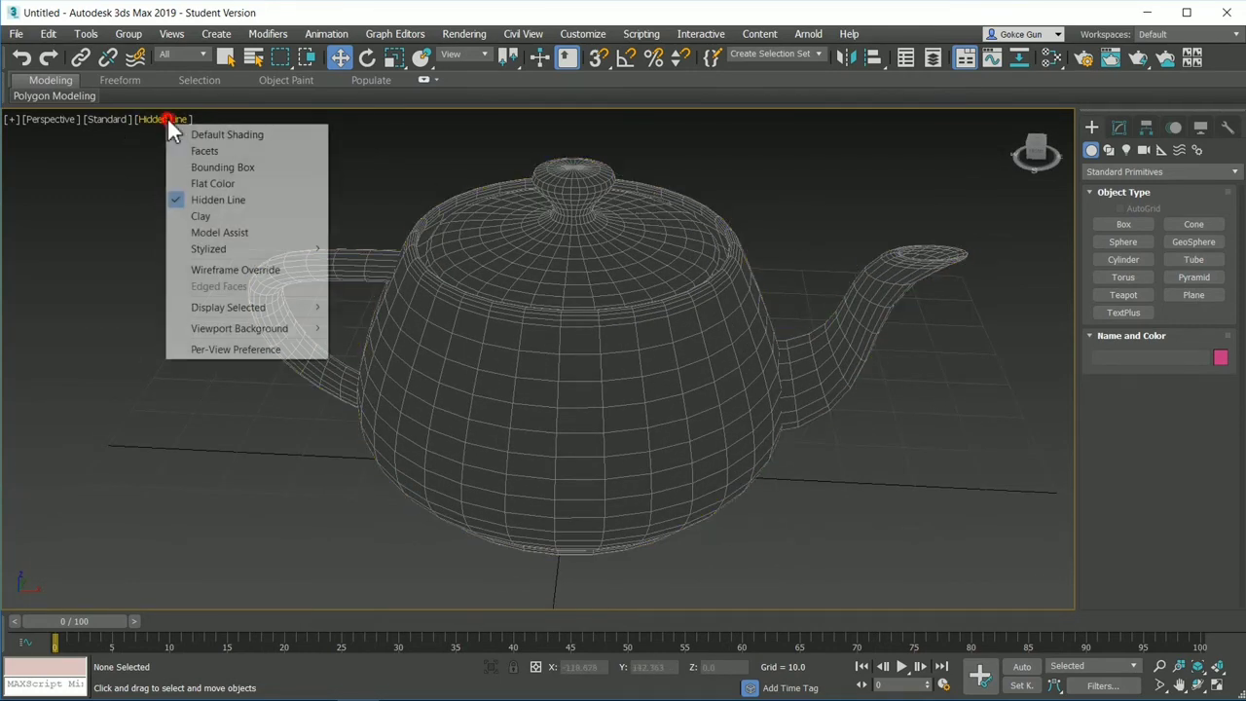
click(263, 234)
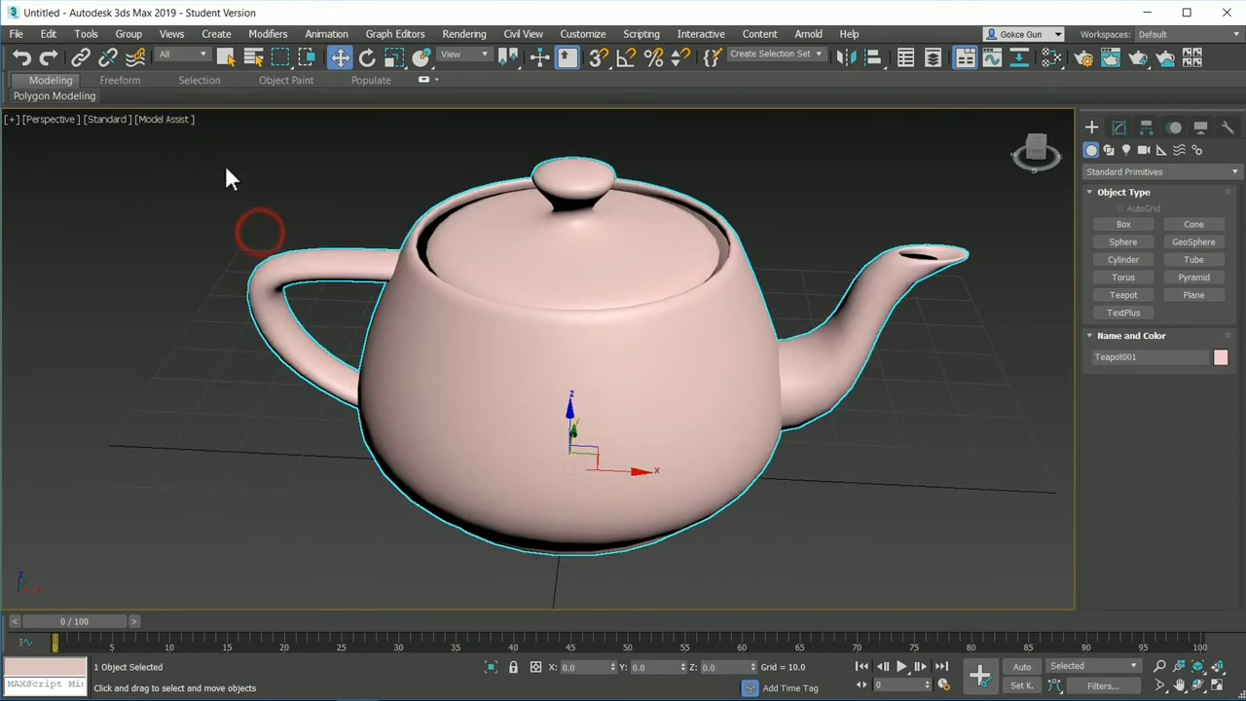
Set the perspective viewport's shading to the stylized Graphite mode and view the teapot from a slightly different angle
click(173, 121)
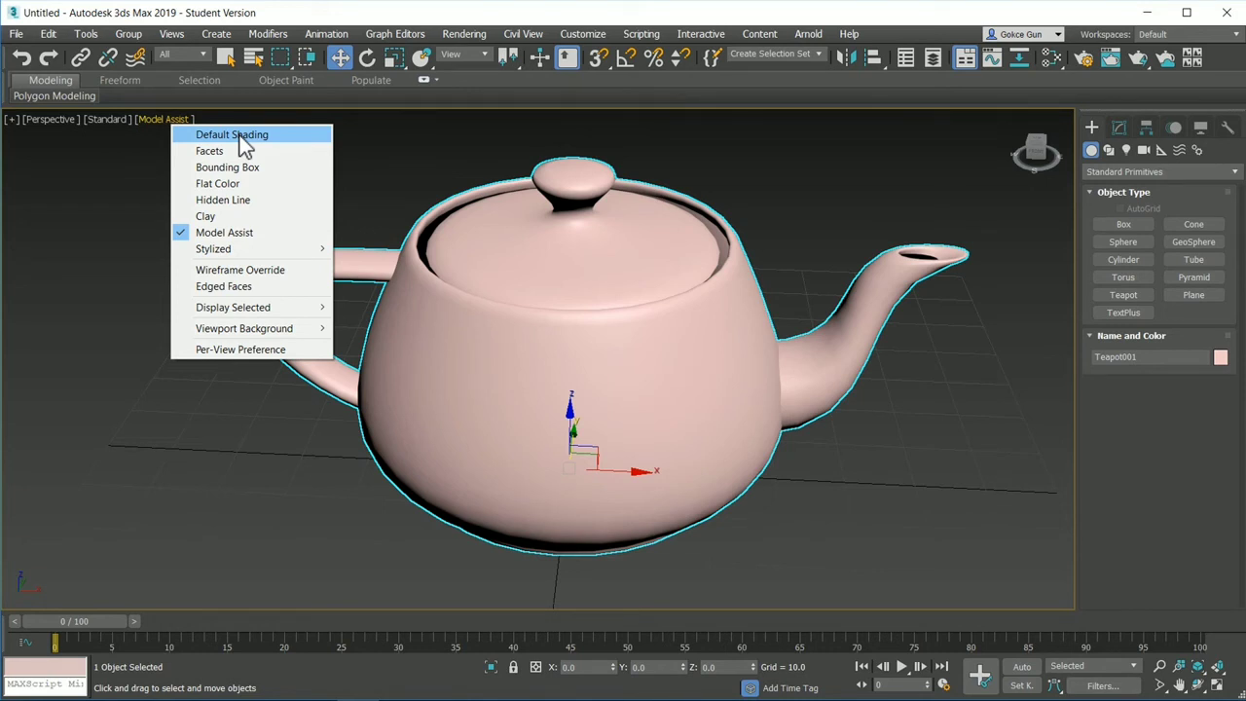
mouse_move(255, 250)
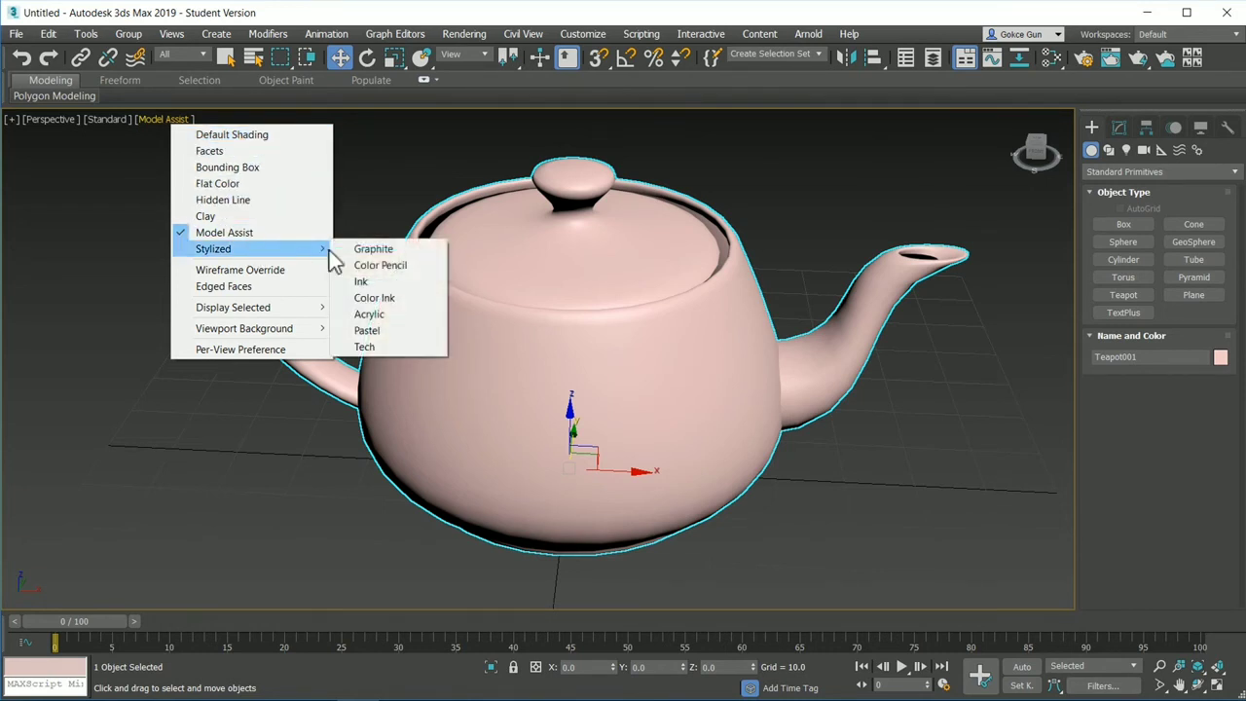
click(389, 250)
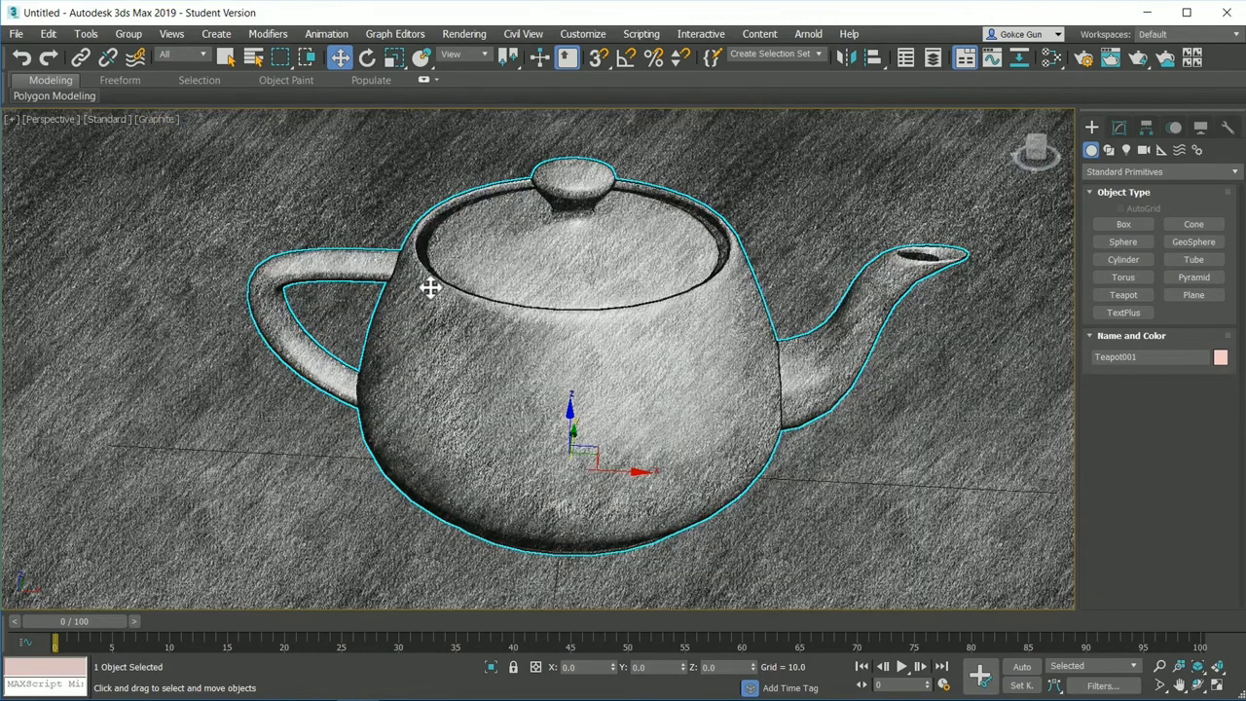
alt+middle_drag(430, 288, 458, 292)
Switch the perspective viewport's shading to the stylized Color Pencil mode and from there to the stylized Ink mode
click(156, 119)
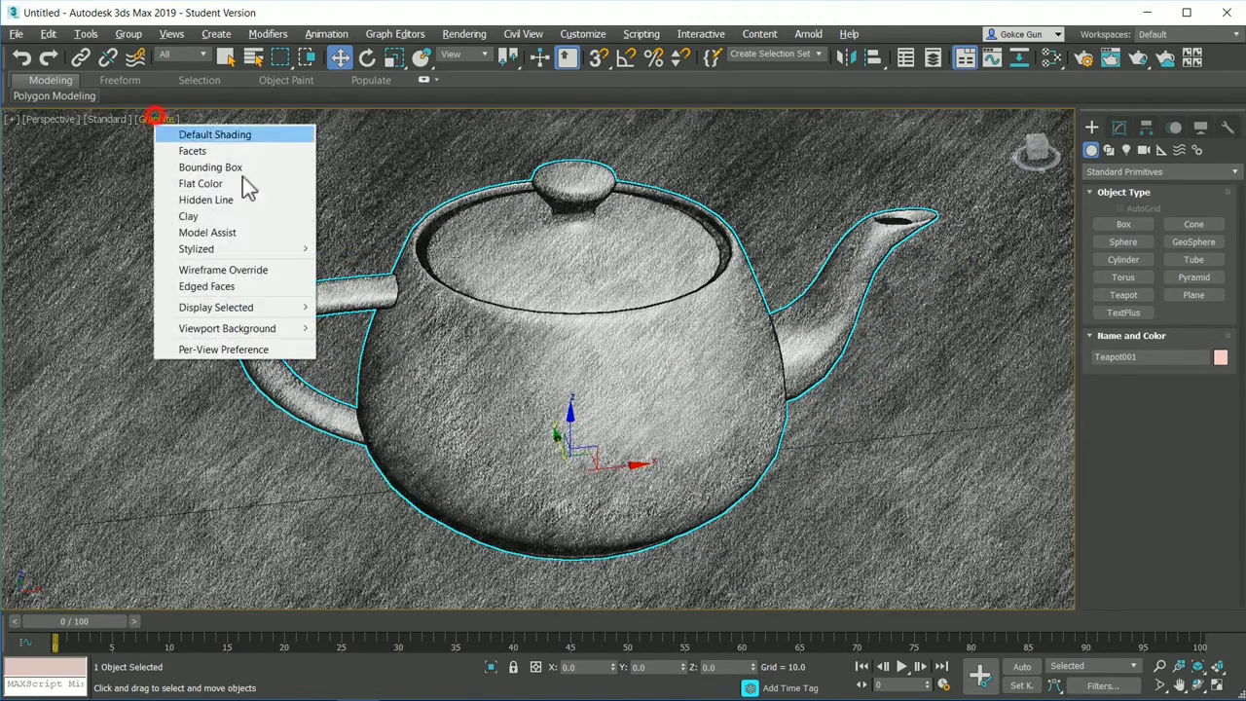
click(240, 250)
click(363, 264)
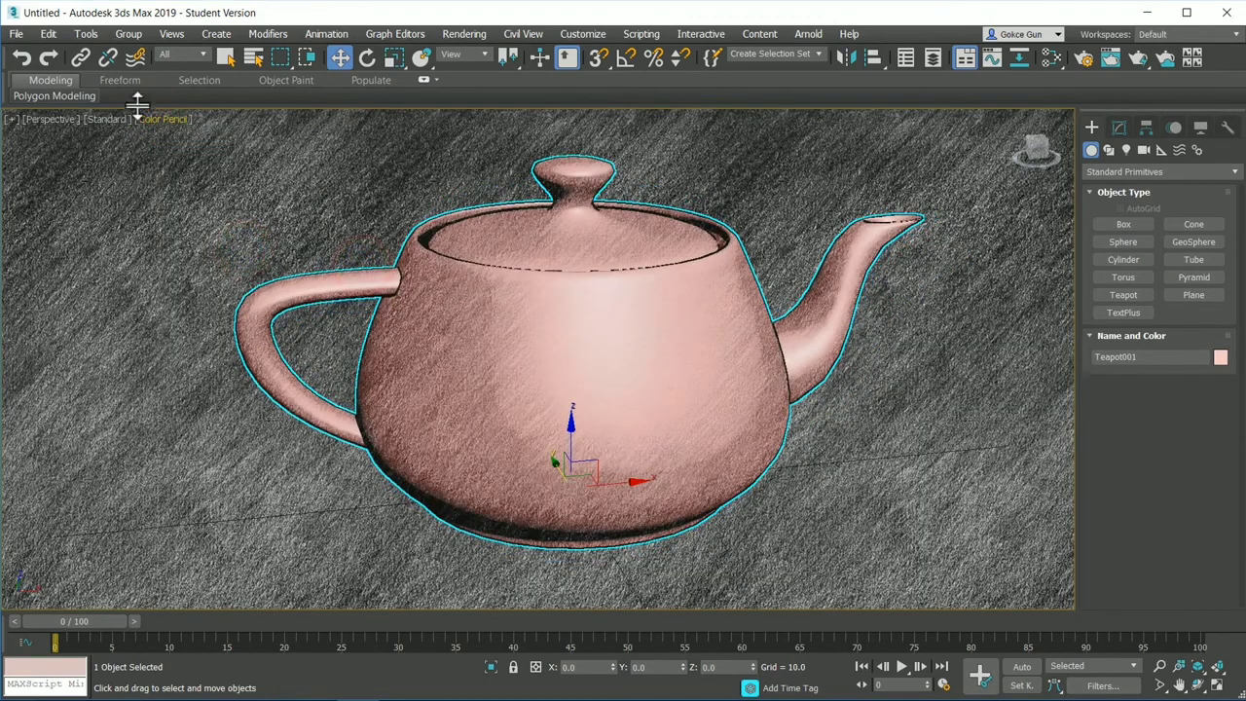
click(165, 118)
mouse_move(247, 253)
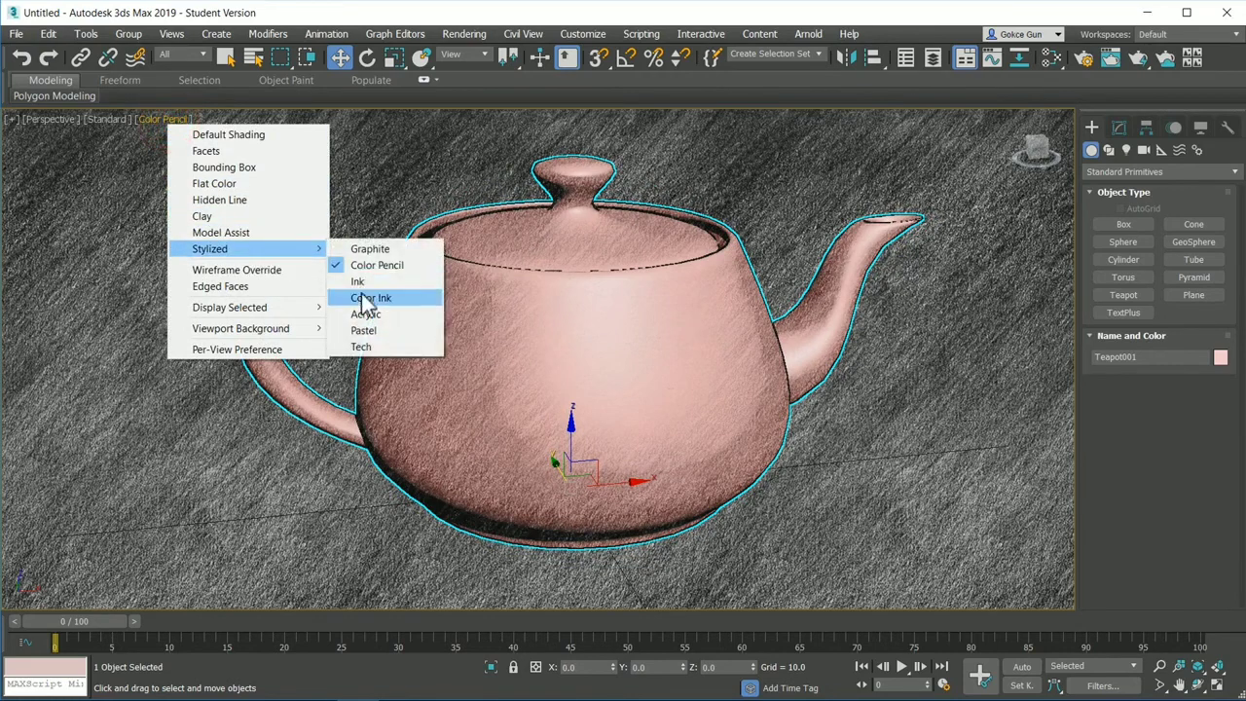
click(360, 281)
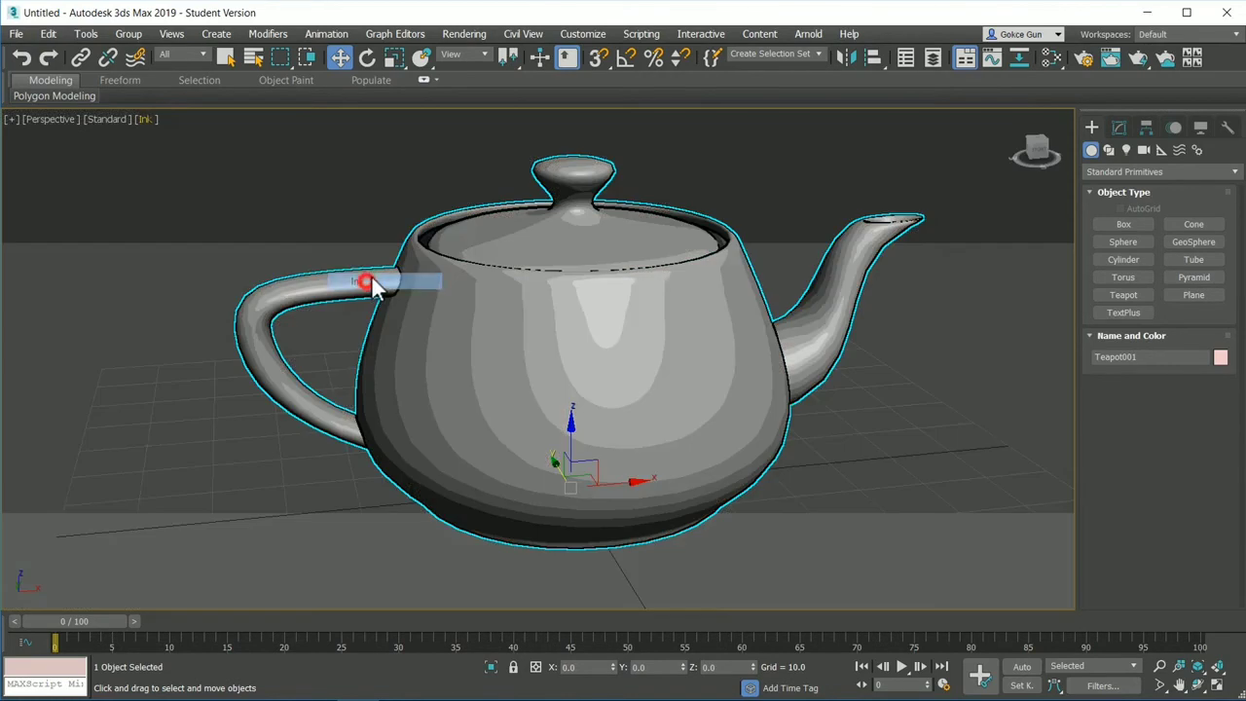
Return the perspective viewport to Default Shading and deselect the teapot
click(145, 119)
click(195, 131)
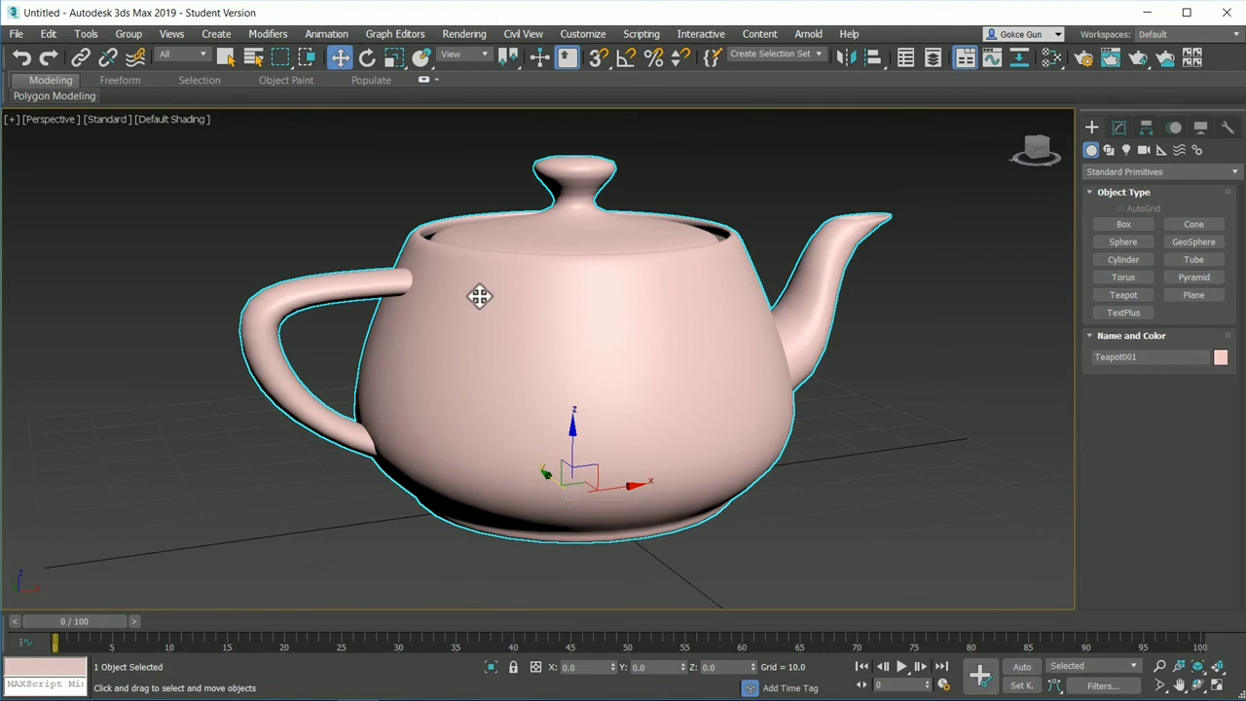
click(57, 117)
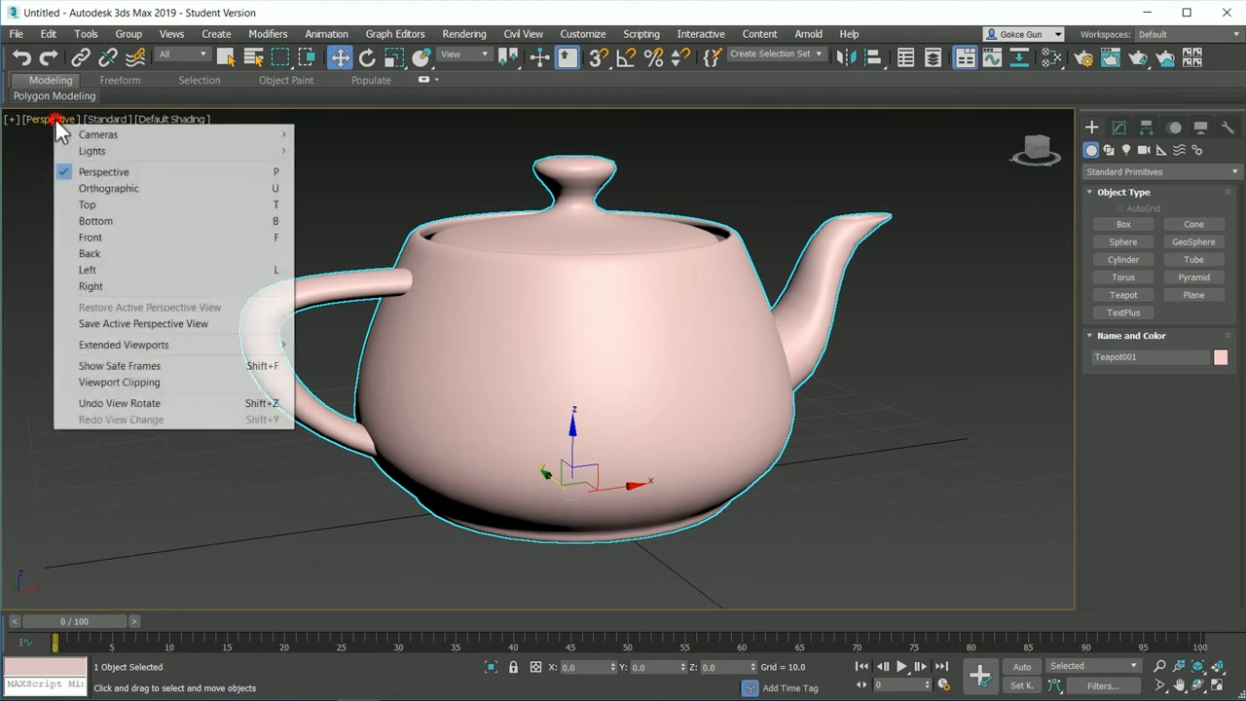
click(367, 176)
Show all four viewports, activate the Front, Left and Perspective viewports in turn, and maximize the Perspective viewport
key(alt+w)
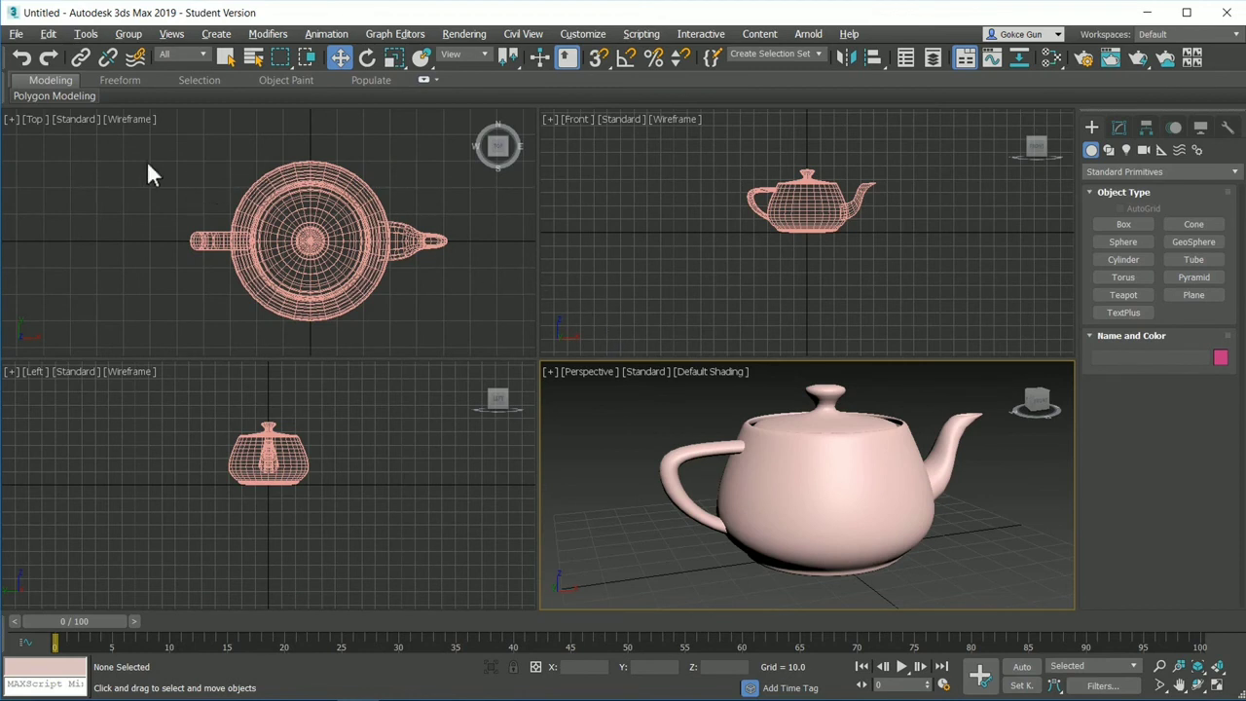
click(592, 146)
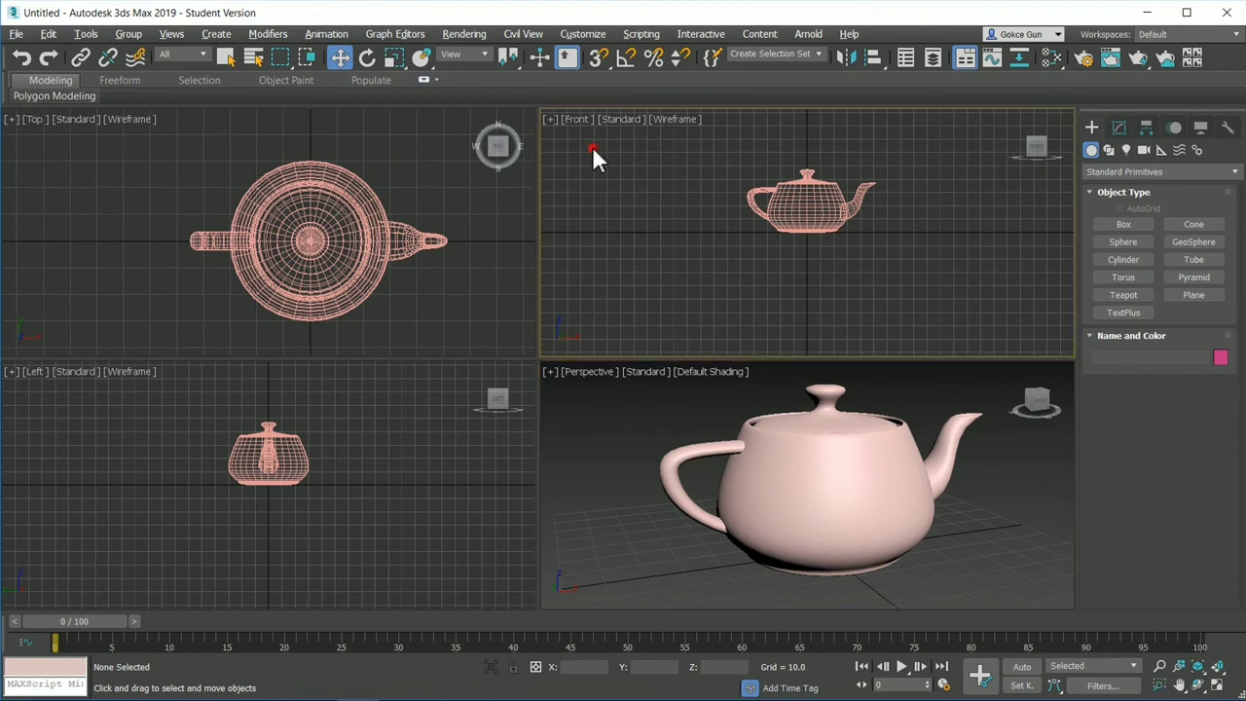
click(314, 413)
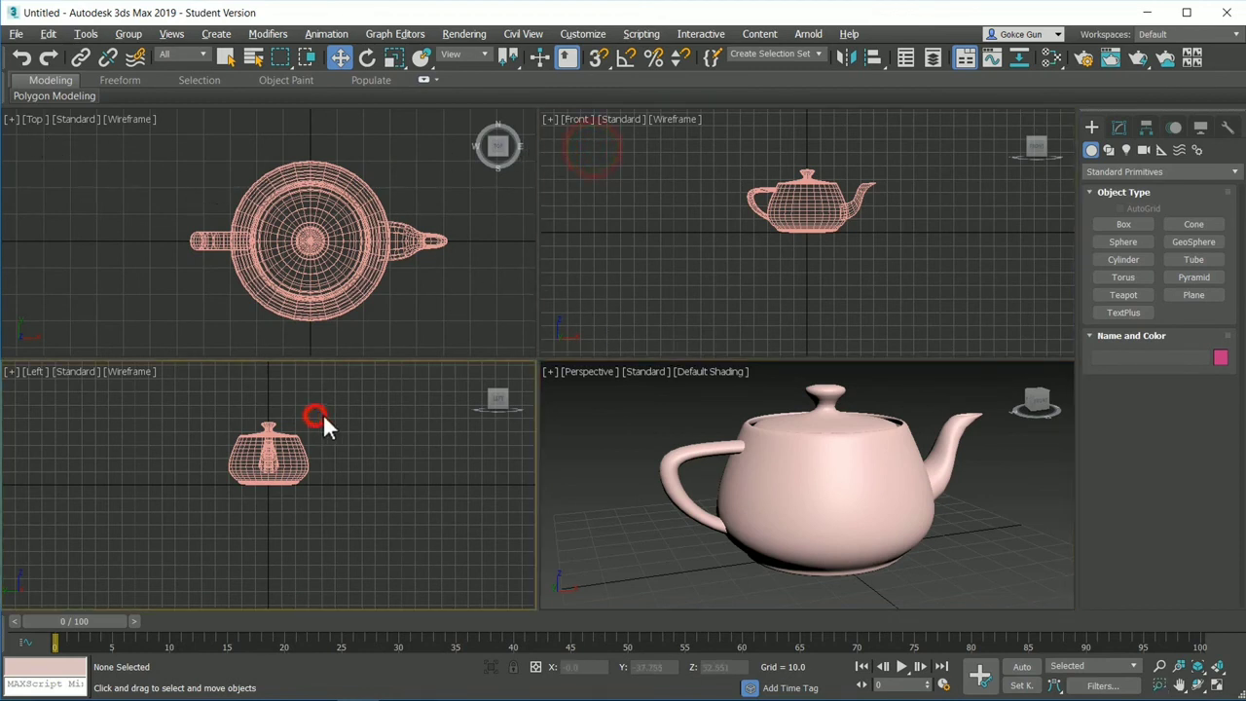
click(608, 450)
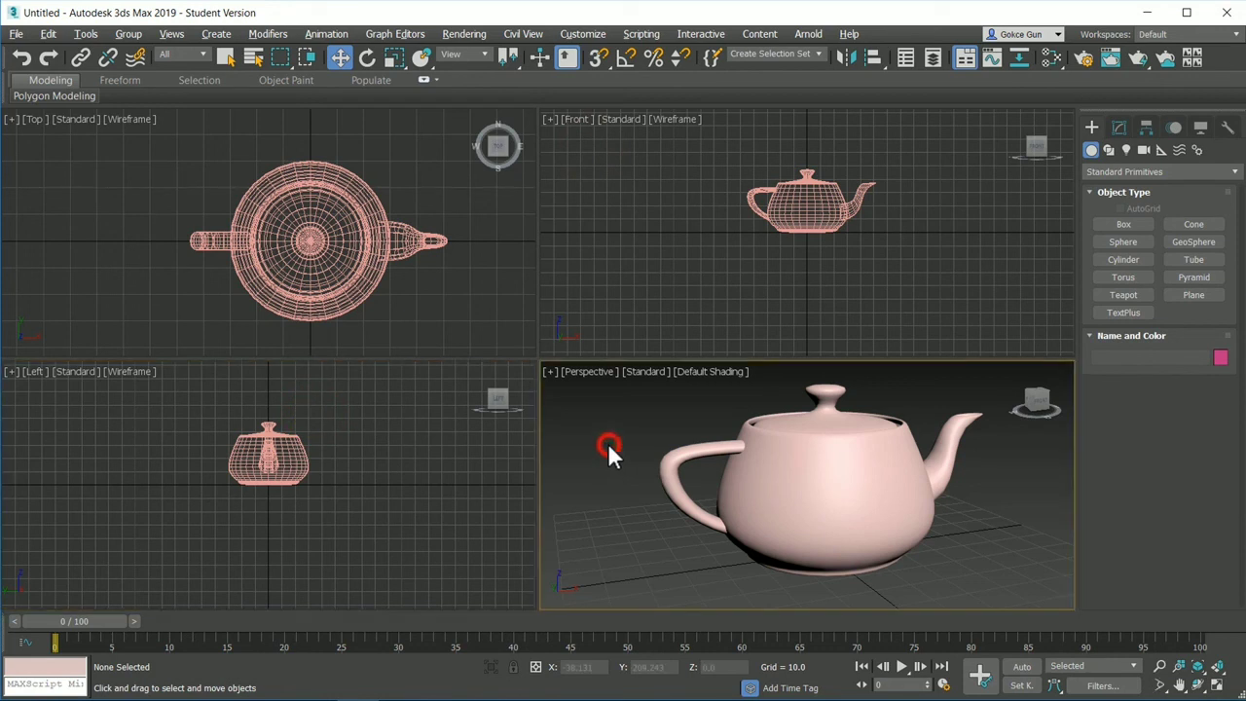
key(alt+w)
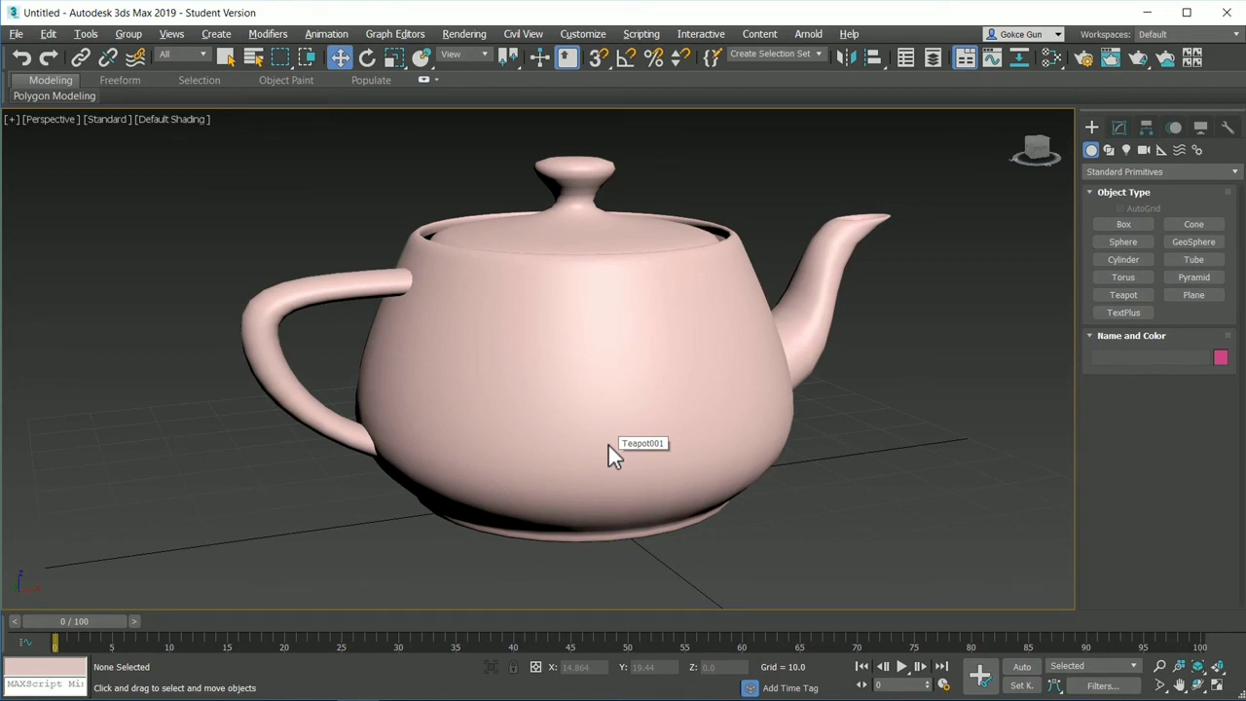
Maximize the Top viewport from the four-viewport layout, and return to the maximized Perspective viewport the same way
key(alt+w)
click(421, 301)
key(alt+w)
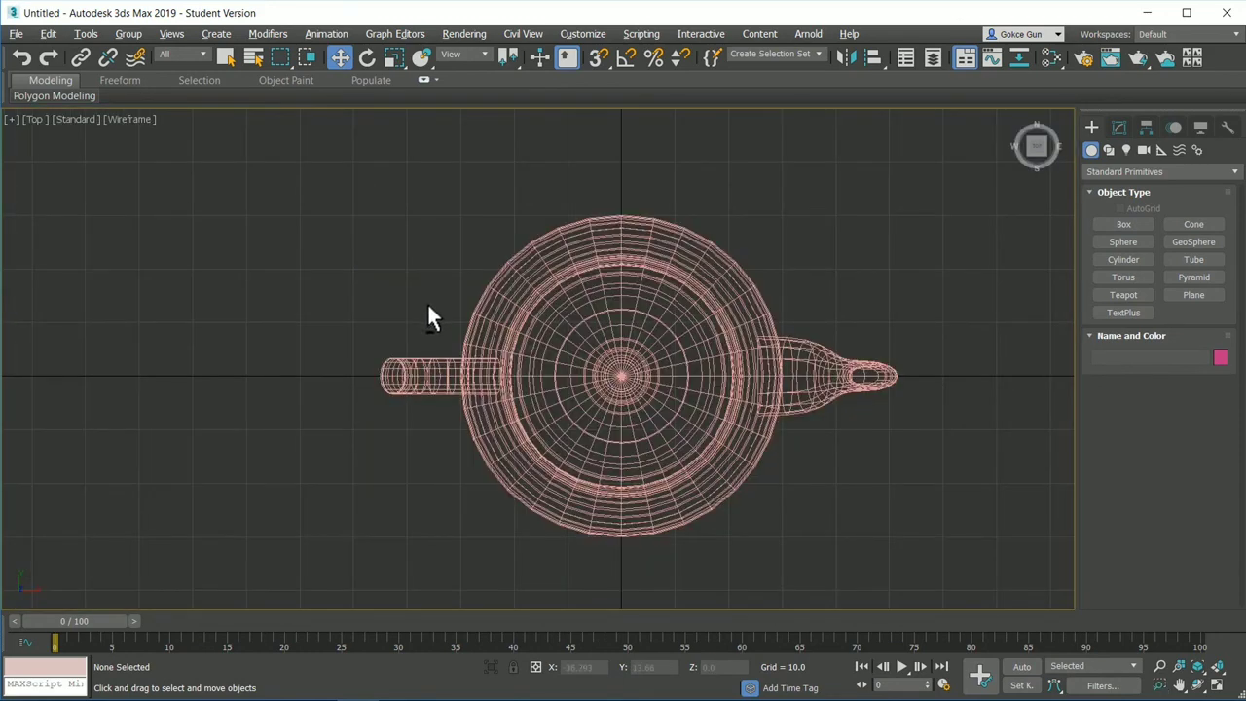
key(alt+w)
click(693, 482)
key(alt+w)
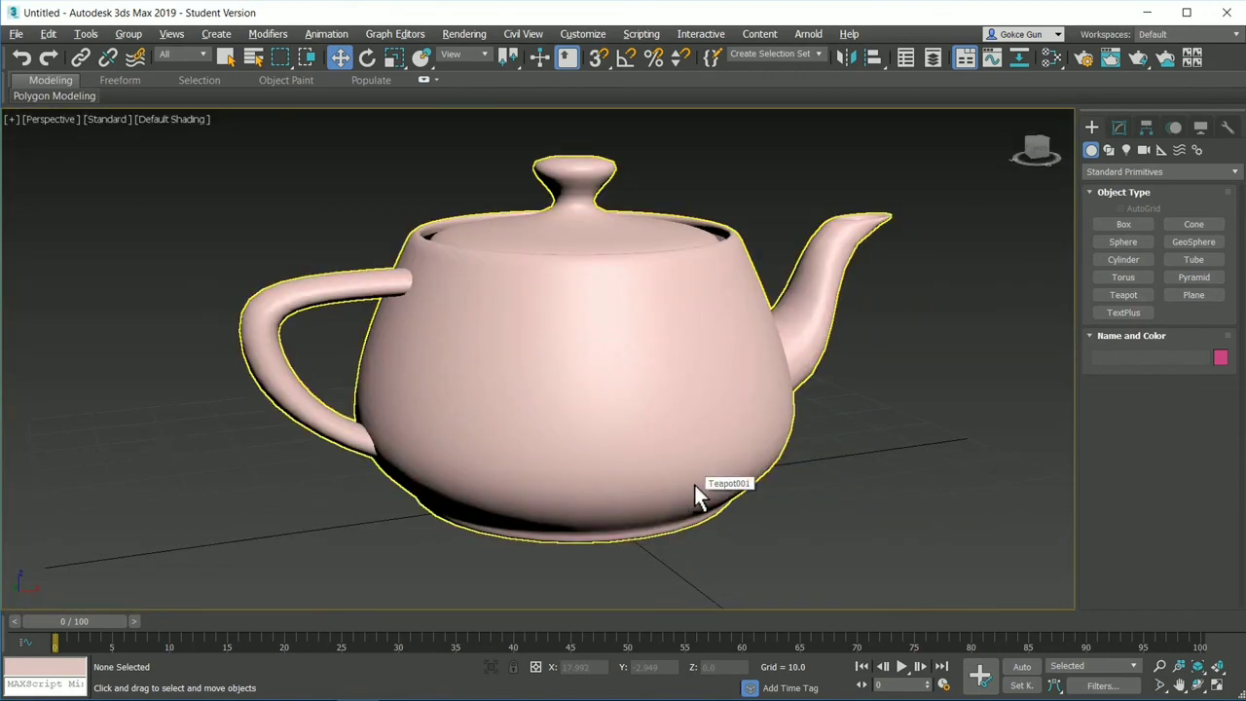